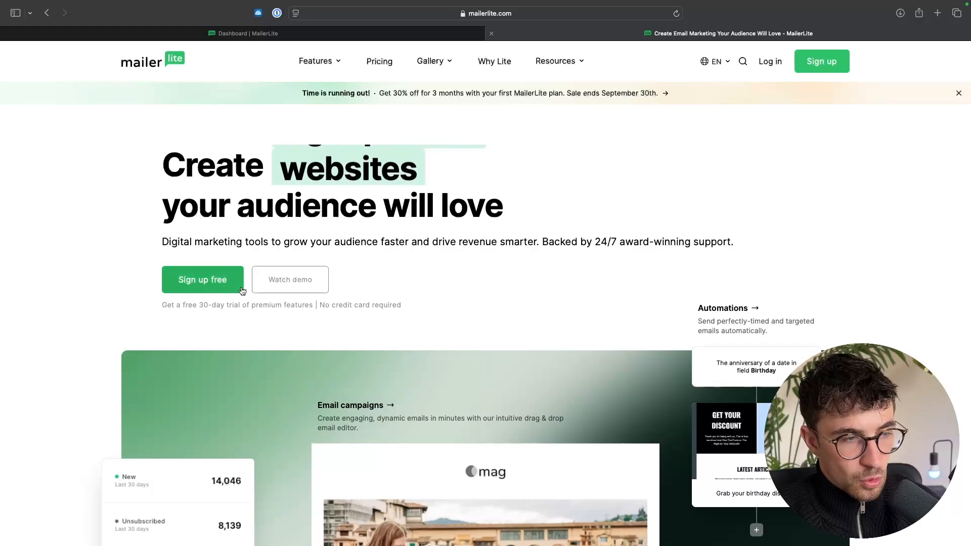
- View MailerLite's free sign-up form, close that page and return to the account dashboard
click(203, 287)
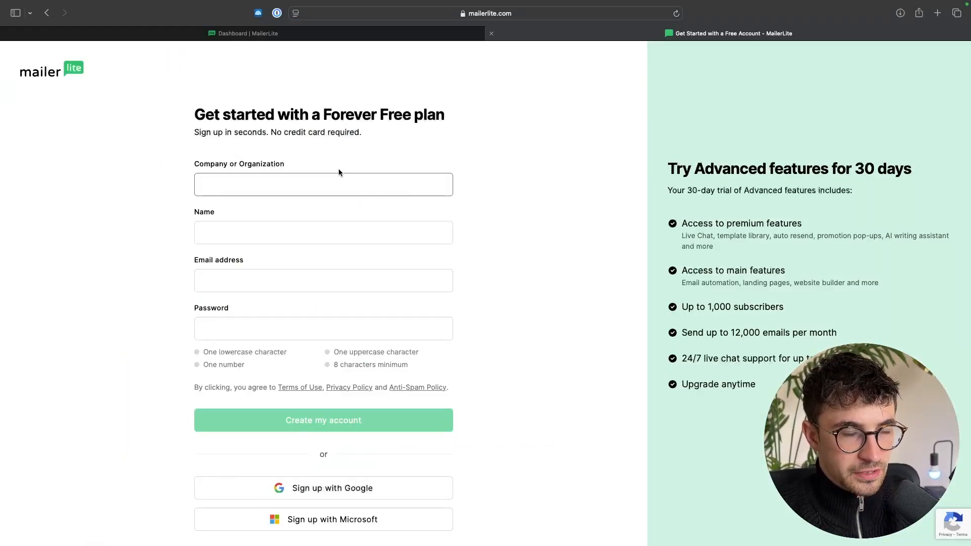
click(491, 33)
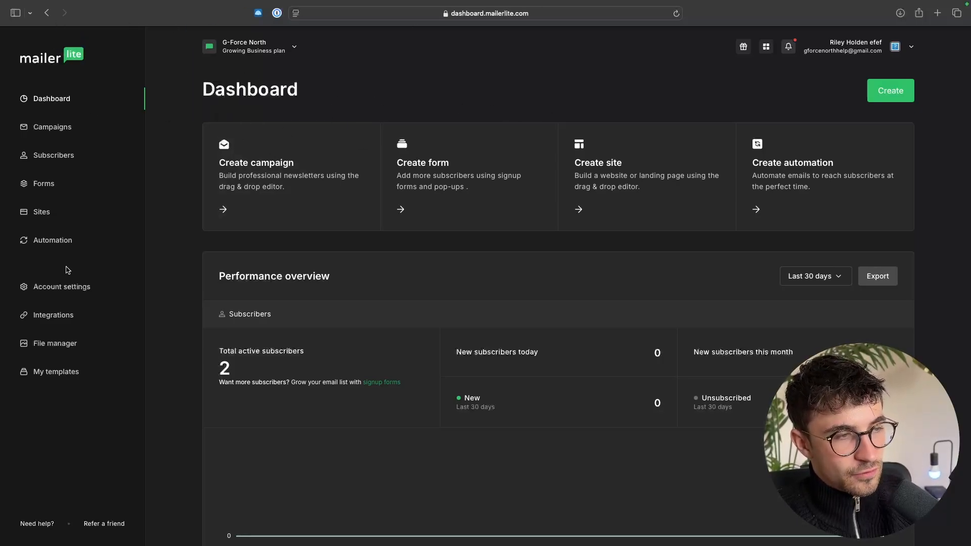
- Go to the account's automations and start a new automation to reach the template selection page
click(31, 249)
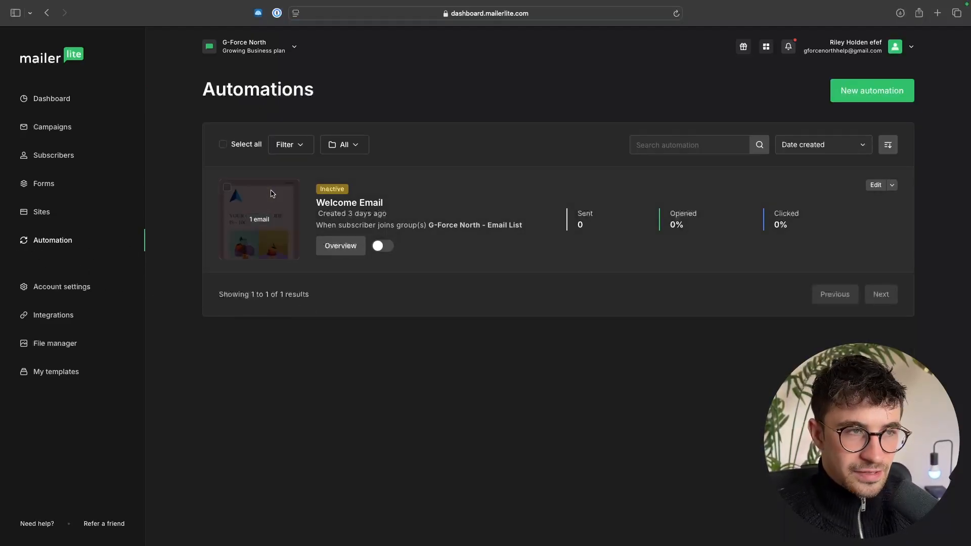
drag(204, 81, 369, 105)
click(416, 99)
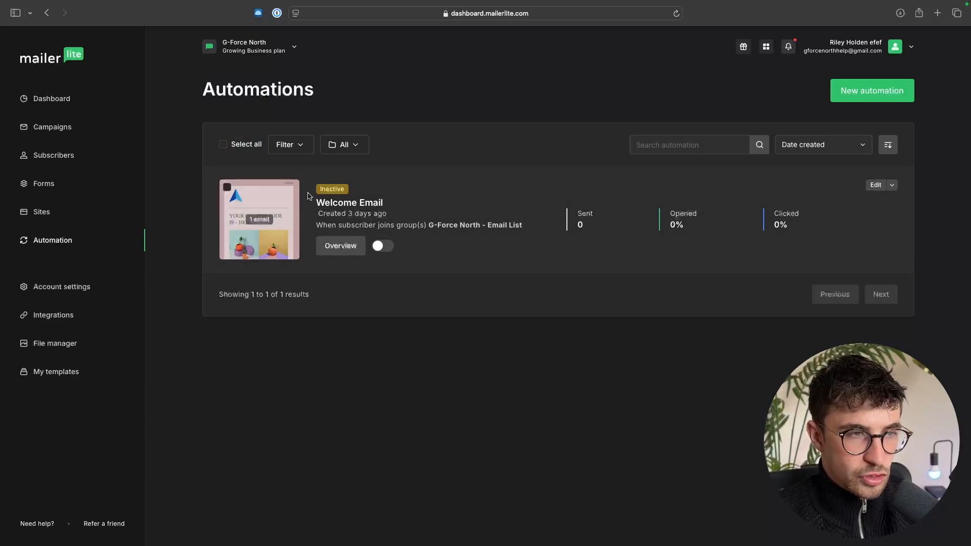
click(849, 99)
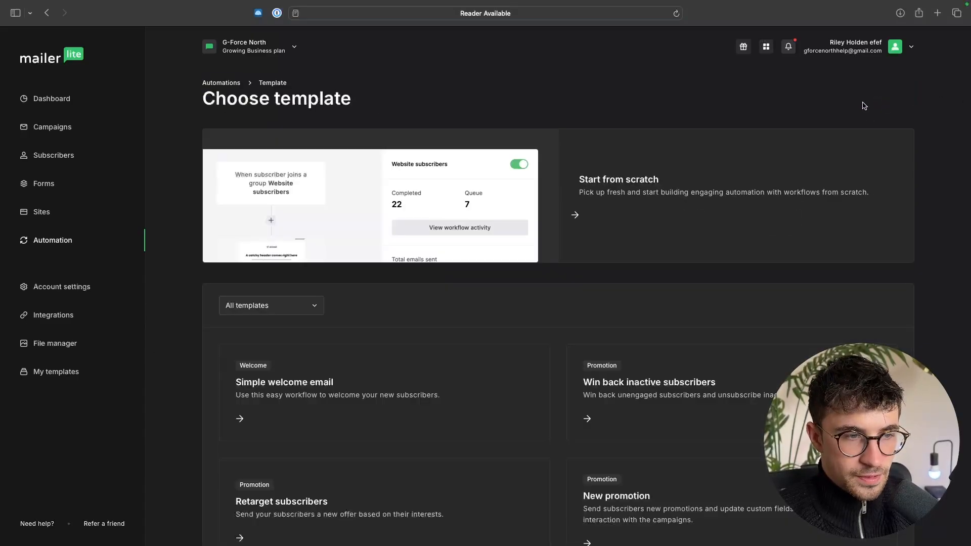
drag(190, 101, 391, 102)
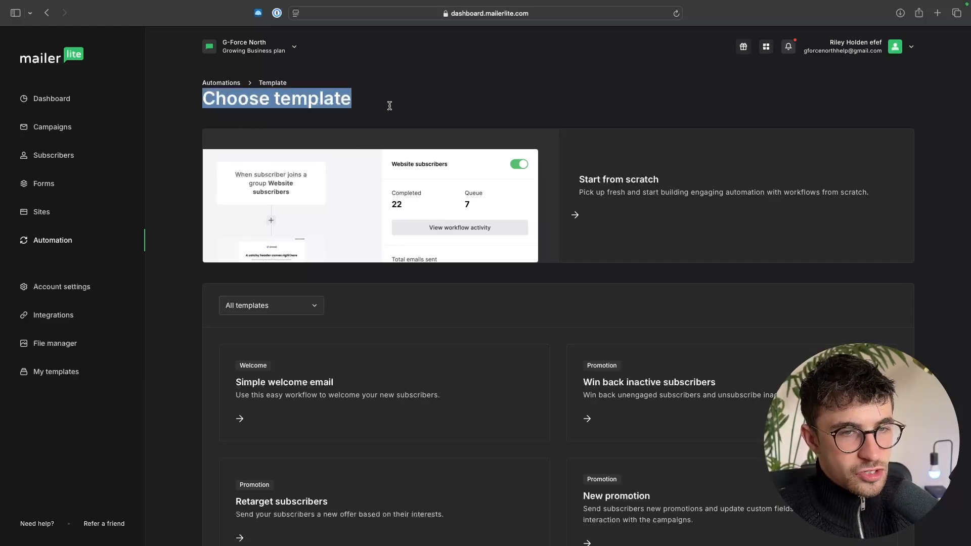
click(395, 108)
- Preview the "Simple welcome email" and "Win back inactive subscribers" automation templates and examine their workflow steps
scroll(531, 202, down, 5)
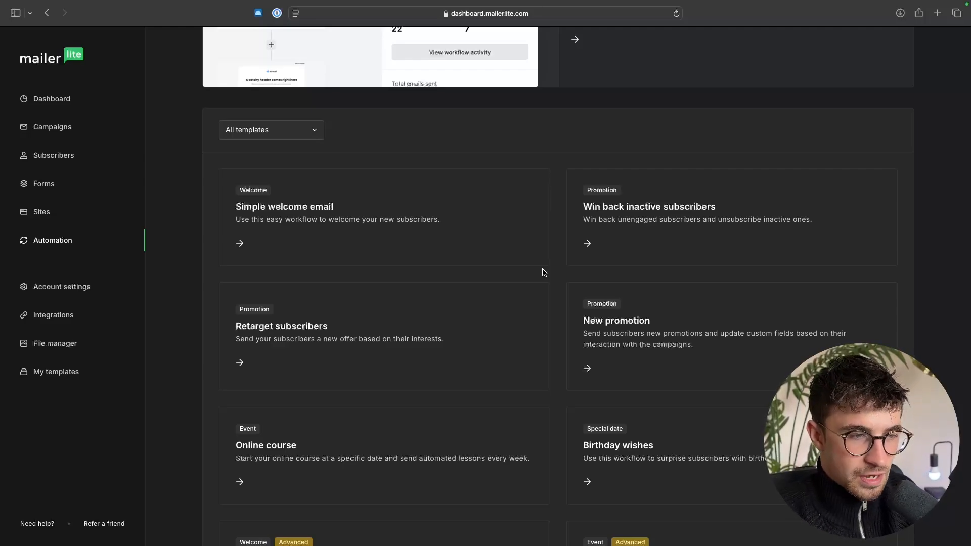
click(433, 236)
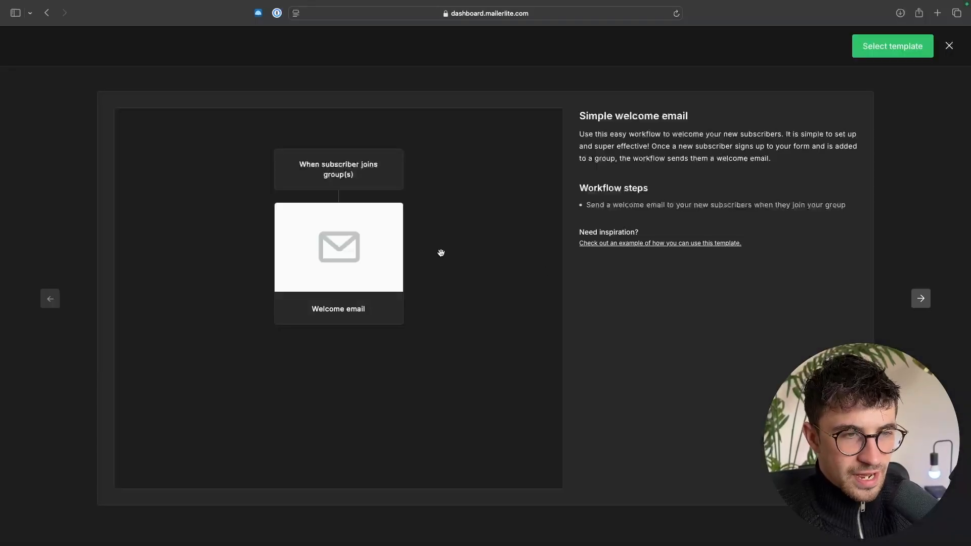
click(949, 45)
click(680, 248)
scroll(483, 260, down, 10)
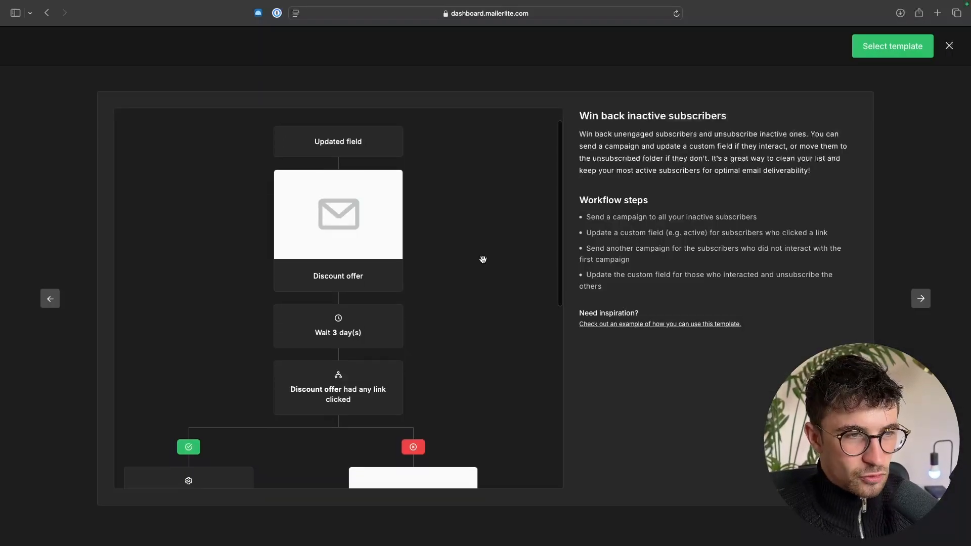
scroll(483, 260, down, 3)
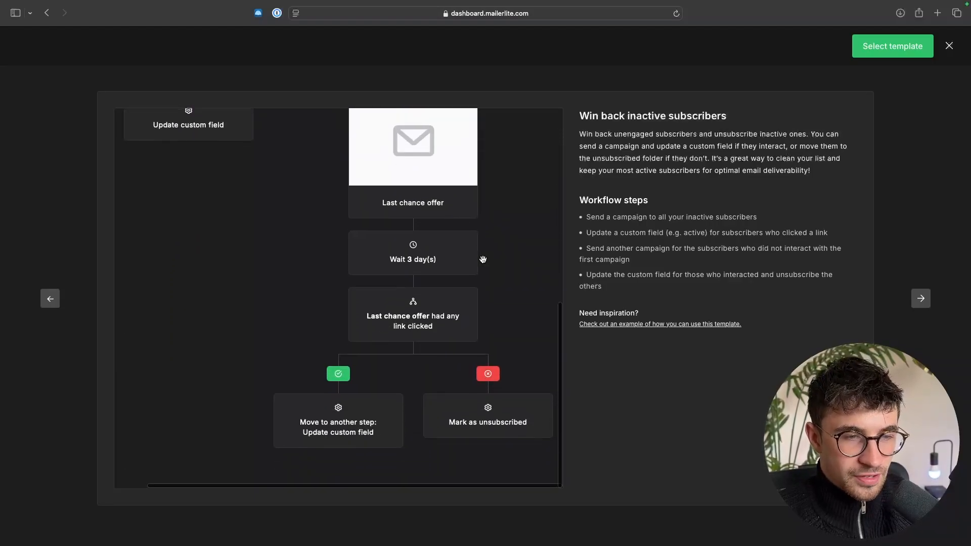
scroll(483, 260, up, 10)
click(949, 45)
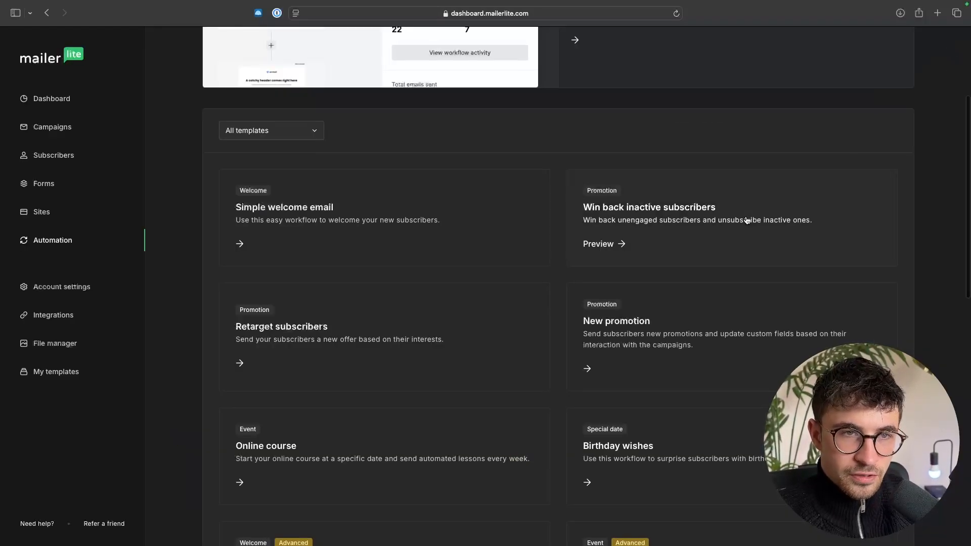
scroll(733, 217, up, 4)
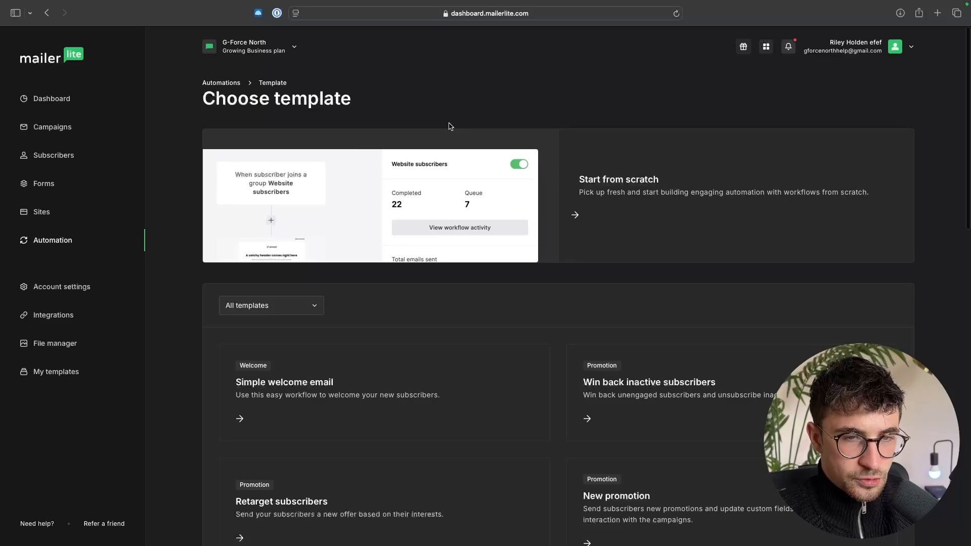
- Create an automation from scratch named "g-force north welcome sequence" and open its workflow builder
click(587, 201)
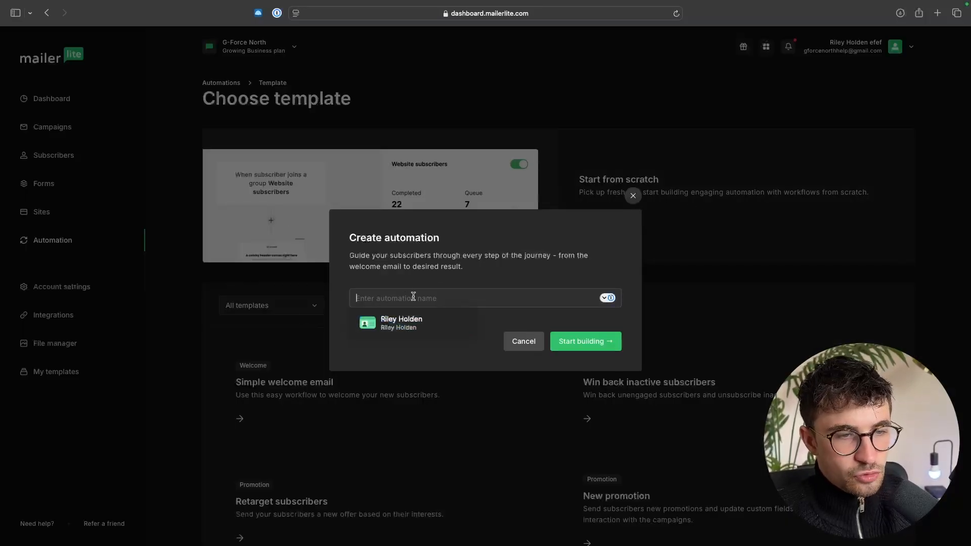
text(g-force no)
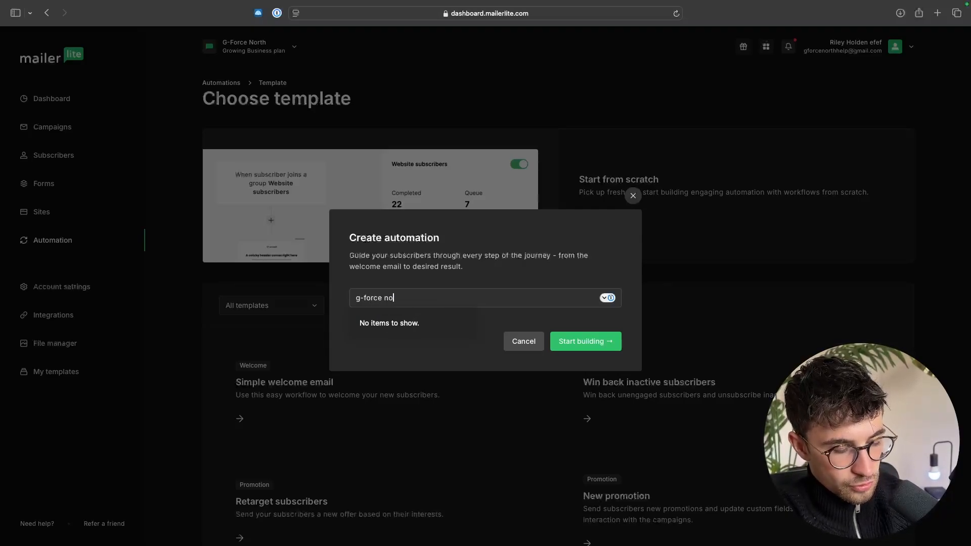
text(rth welcome sequence)
click(580, 342)
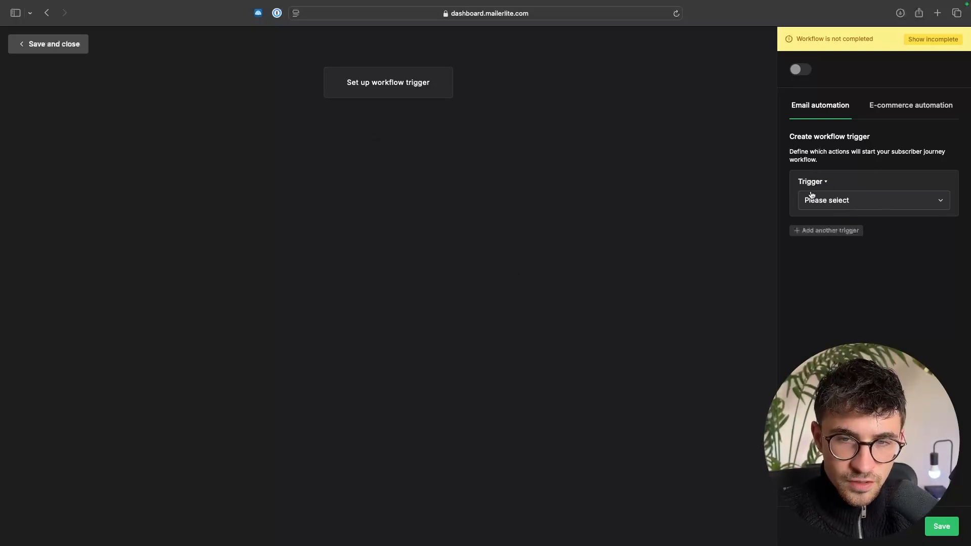
- Review the available workflow triggers and set the trigger to "When subscriber joins group(s)"
click(843, 202)
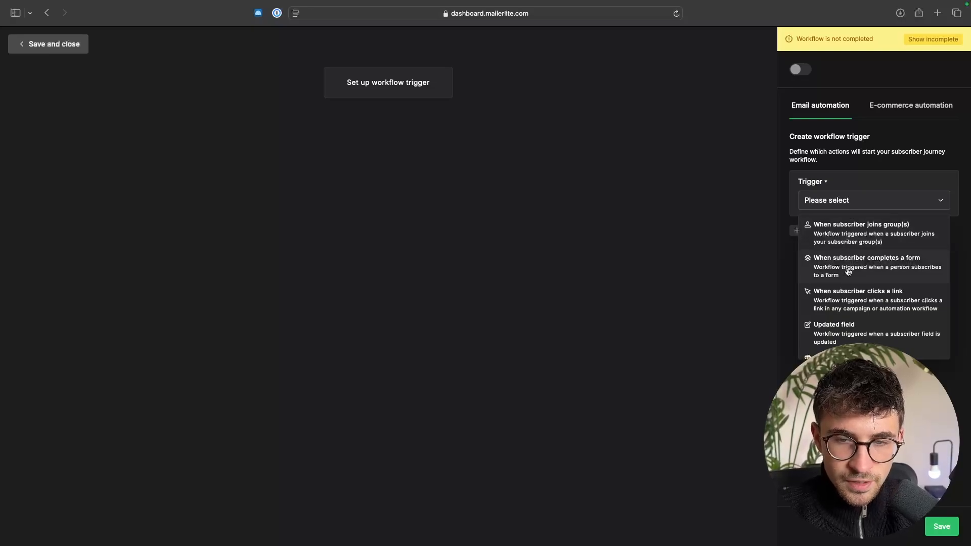
scroll(847, 272, down, 3)
scroll(849, 268, up, 3)
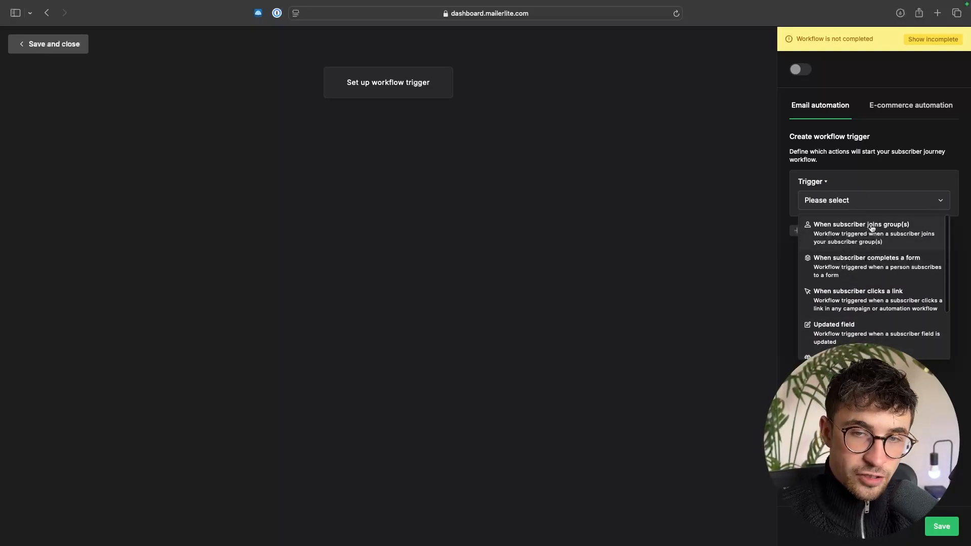
scroll(873, 228, down, 1)
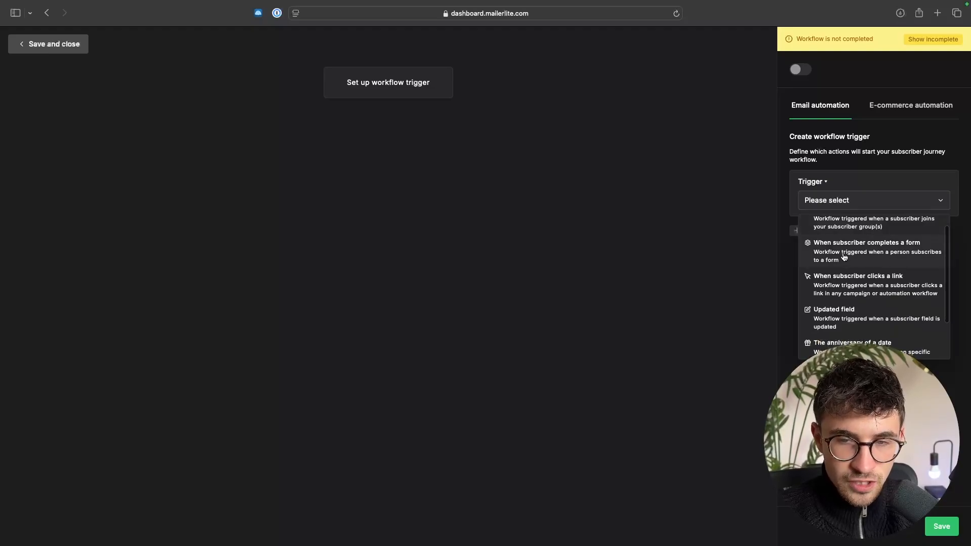
scroll(865, 255, down, 3)
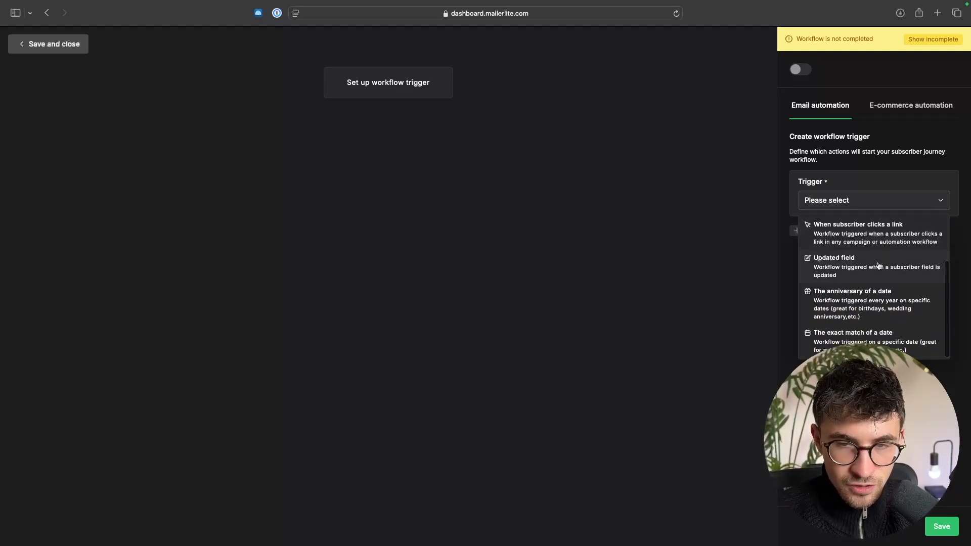
scroll(867, 264, up, 3)
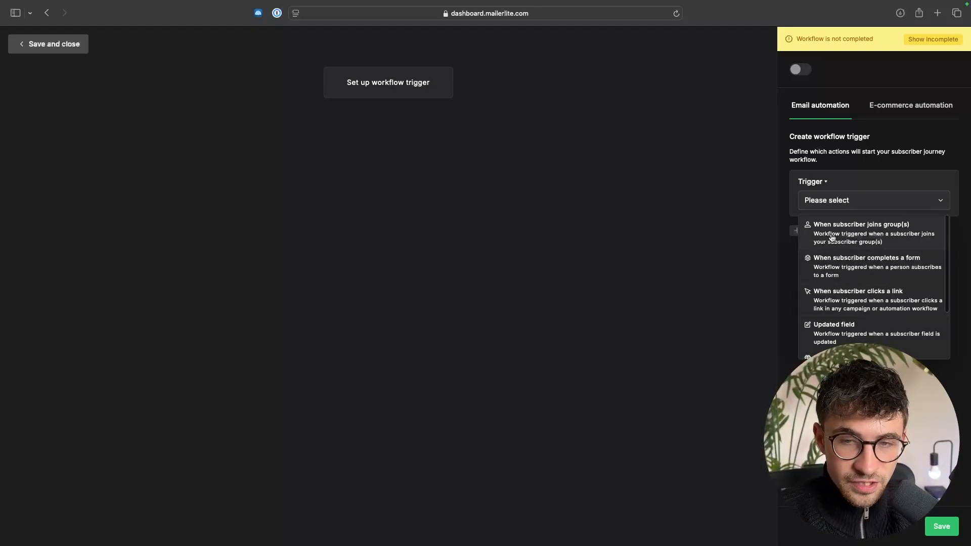
click(877, 228)
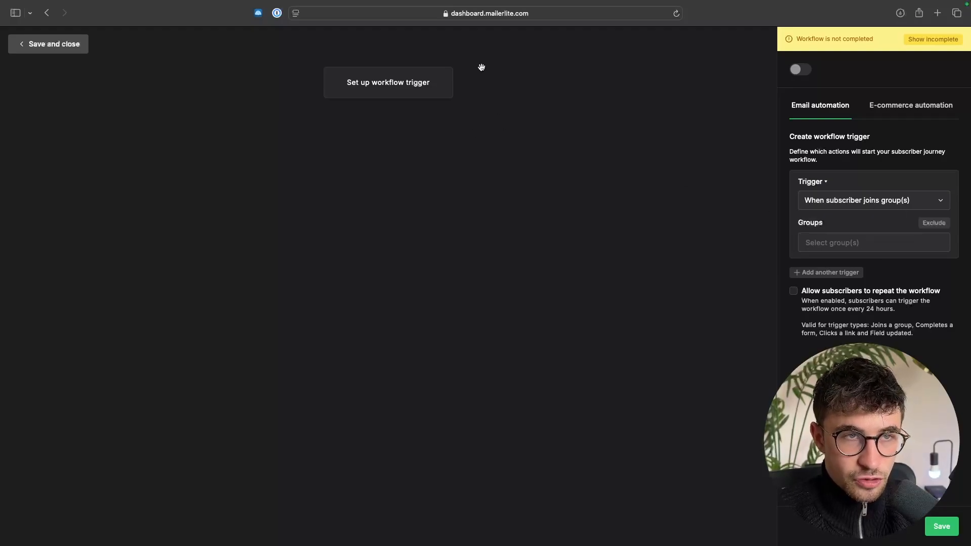
- Assign the G-Force North Ebook List group to the trigger and save it
click(861, 241)
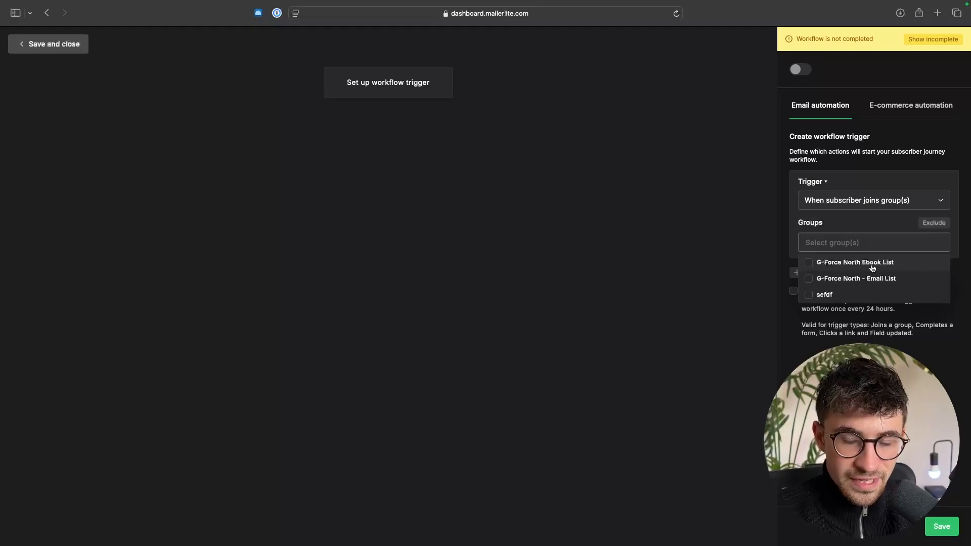
click(890, 268)
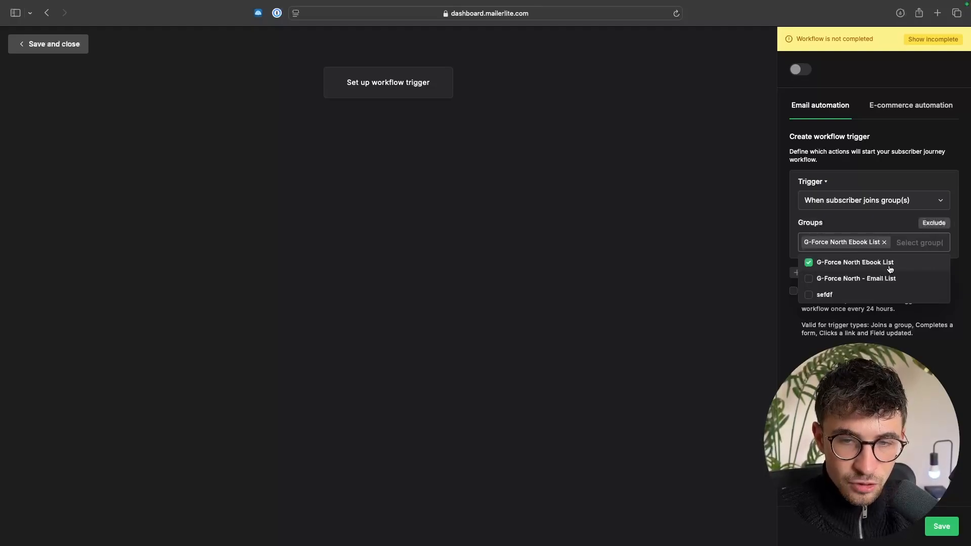
key(Escape)
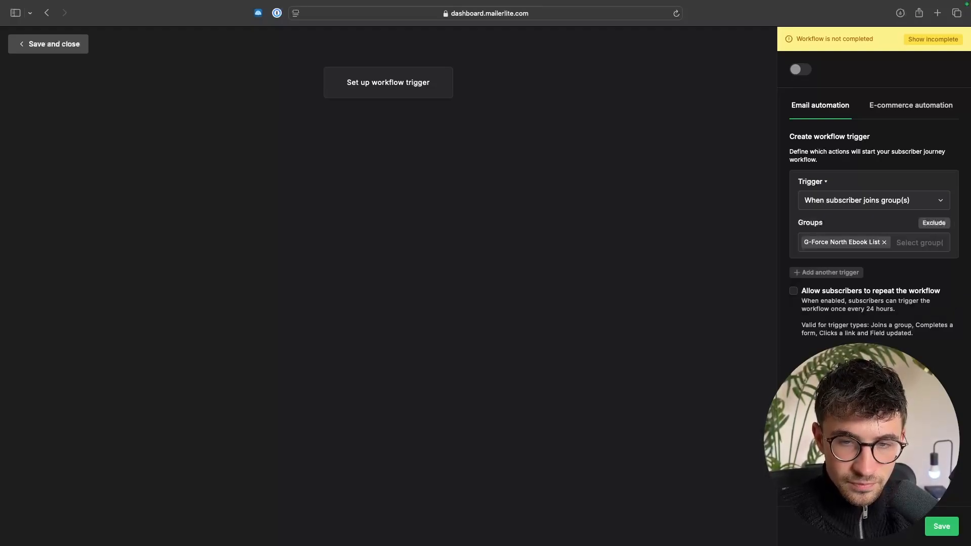
click(940, 527)
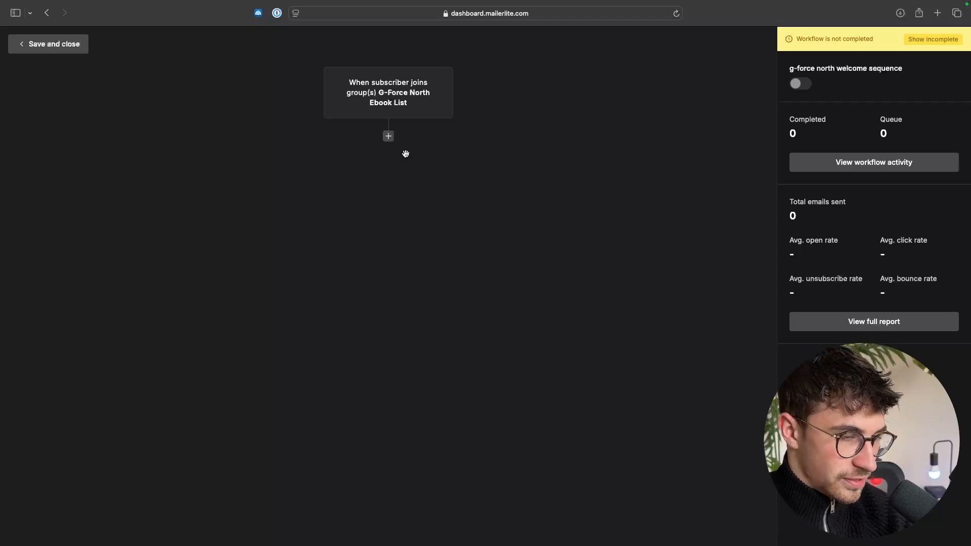
- Add an email step below the trigger, dismiss the sending-domain notice and name the email "Email 1"
click(389, 138)
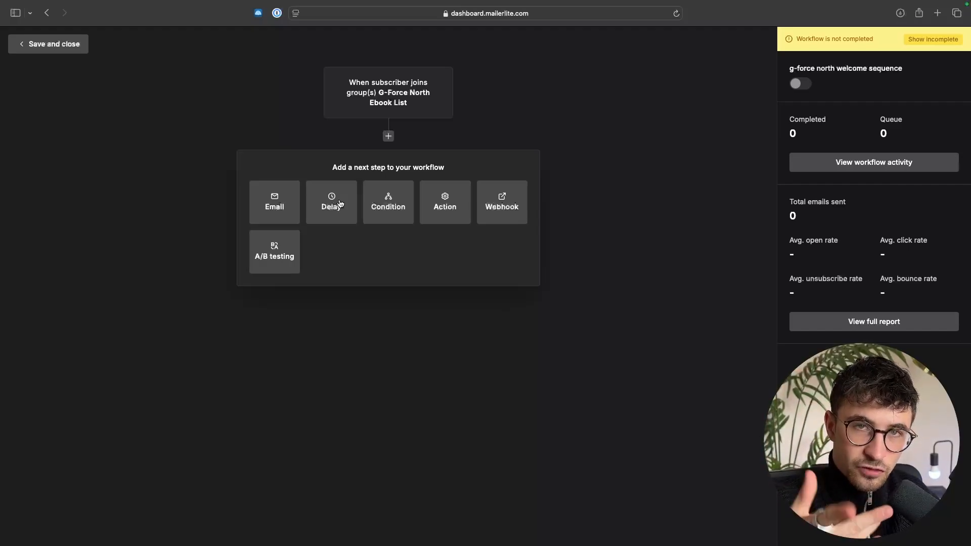
click(285, 205)
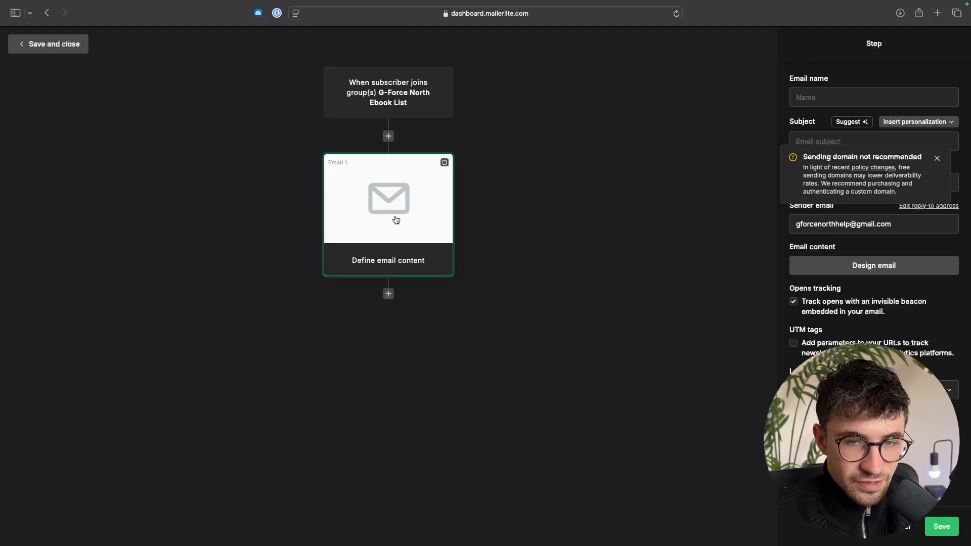
click(936, 157)
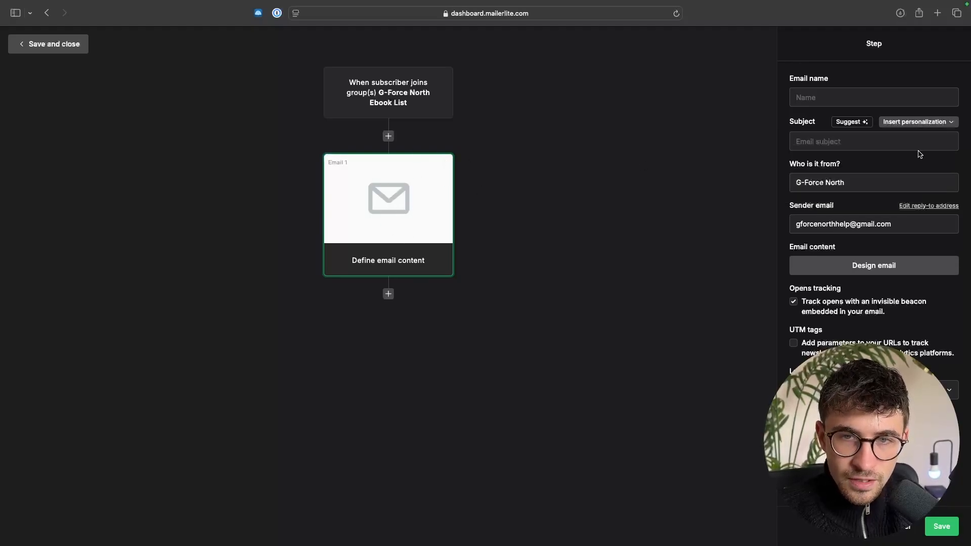
click(810, 97)
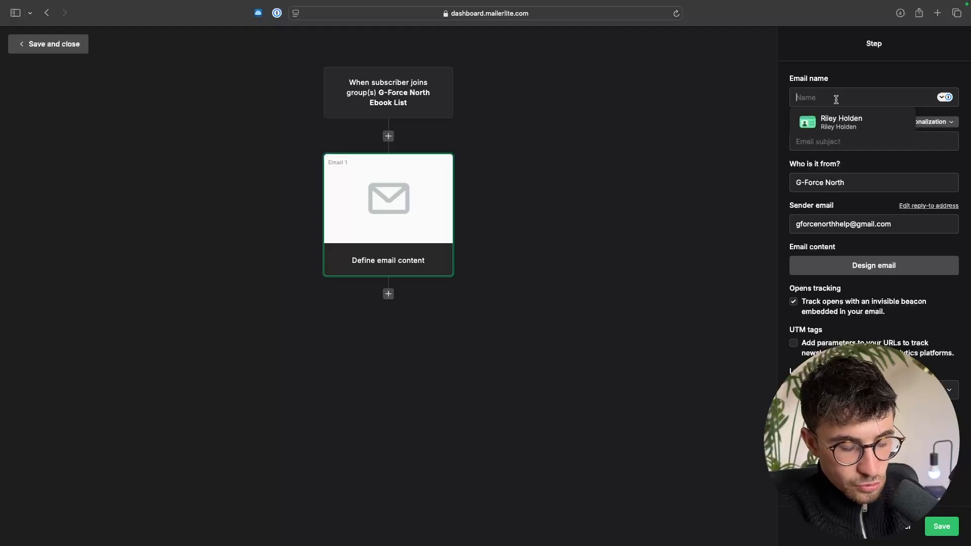
text(Email 1)
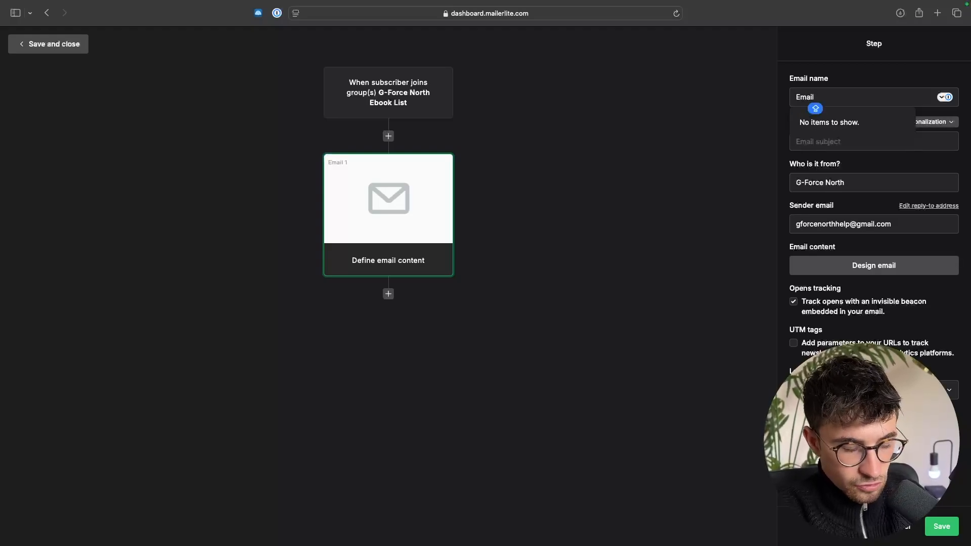
click(854, 82)
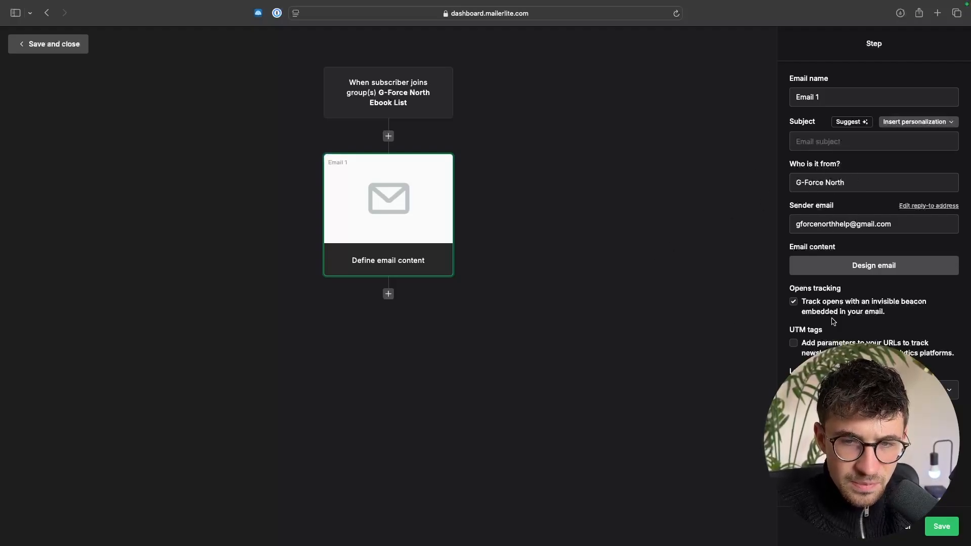
- Start designing the email's content using the "Champion recipes" template from the gallery
click(879, 272)
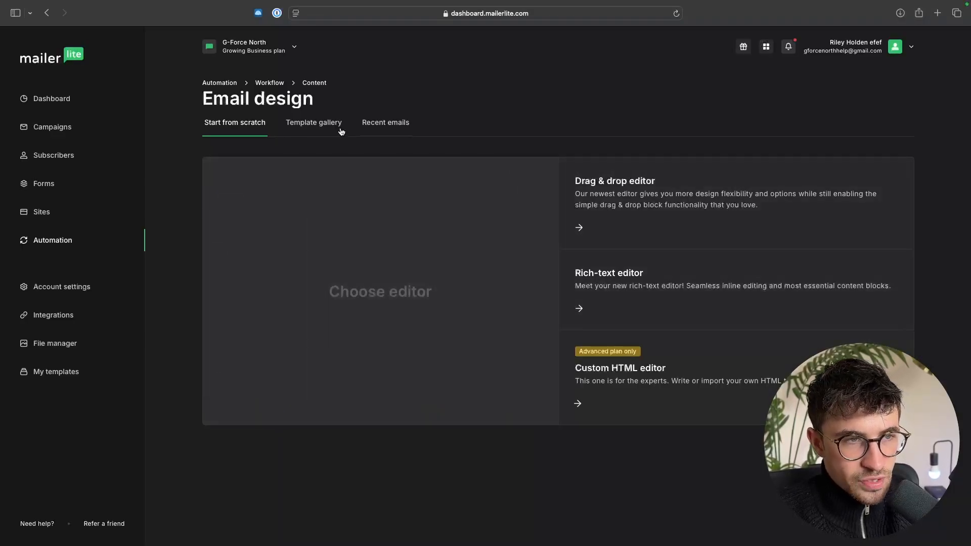
click(309, 131)
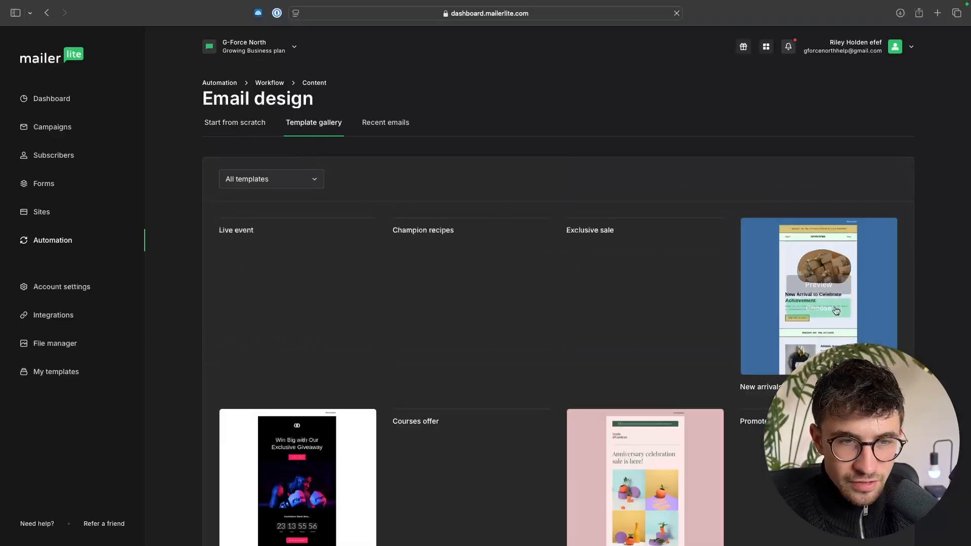
scroll(429, 223, down, 3)
mouse_move(423, 217)
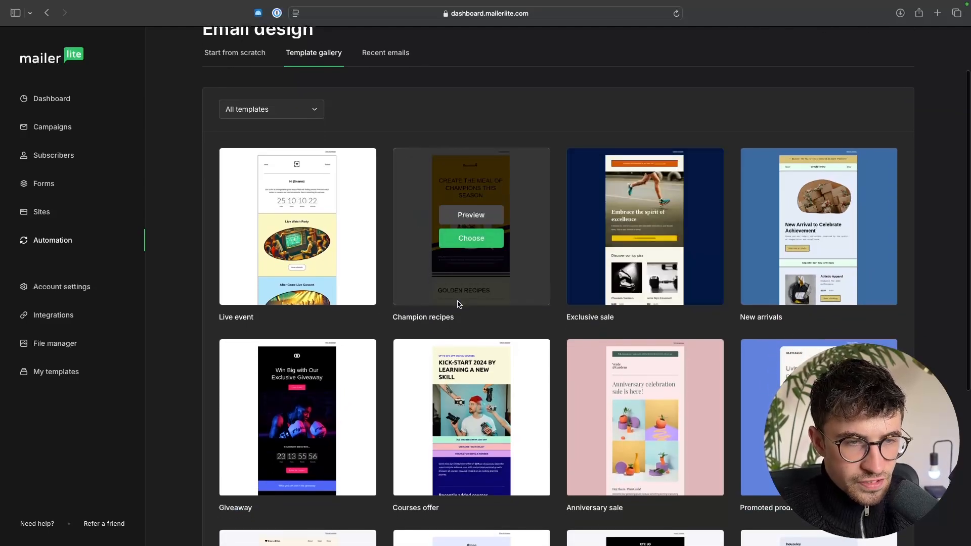
click(496, 239)
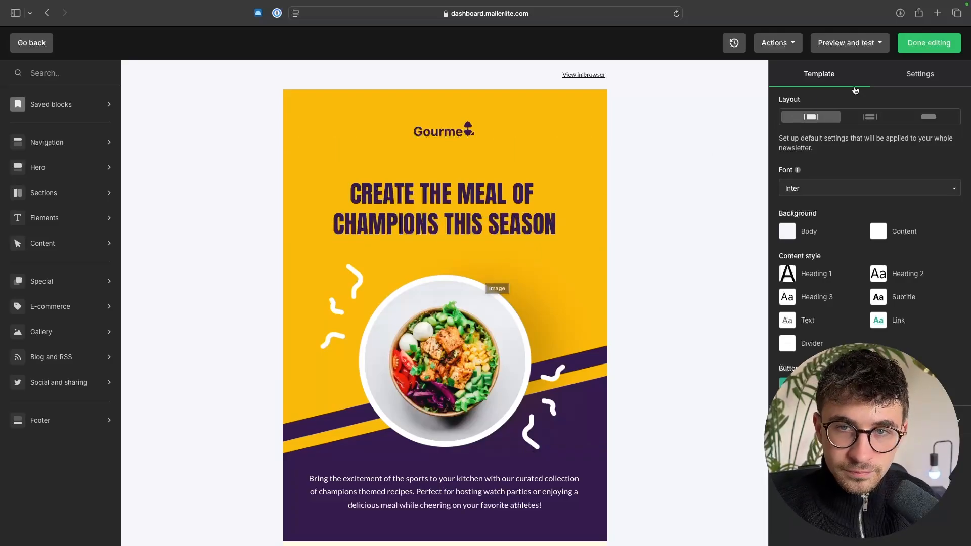
- Finish editing the Email 1 design and return to the workflow
click(925, 45)
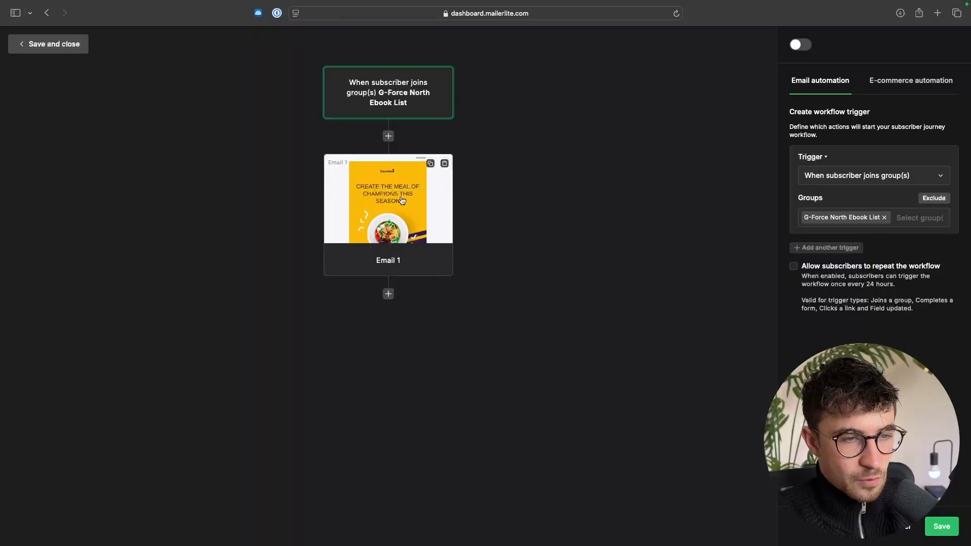
click(388, 294)
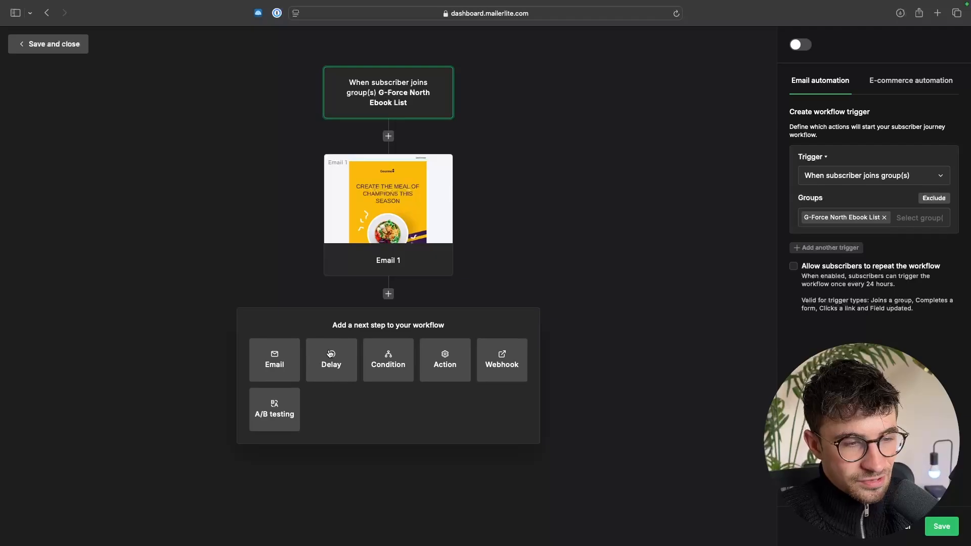
click(279, 362)
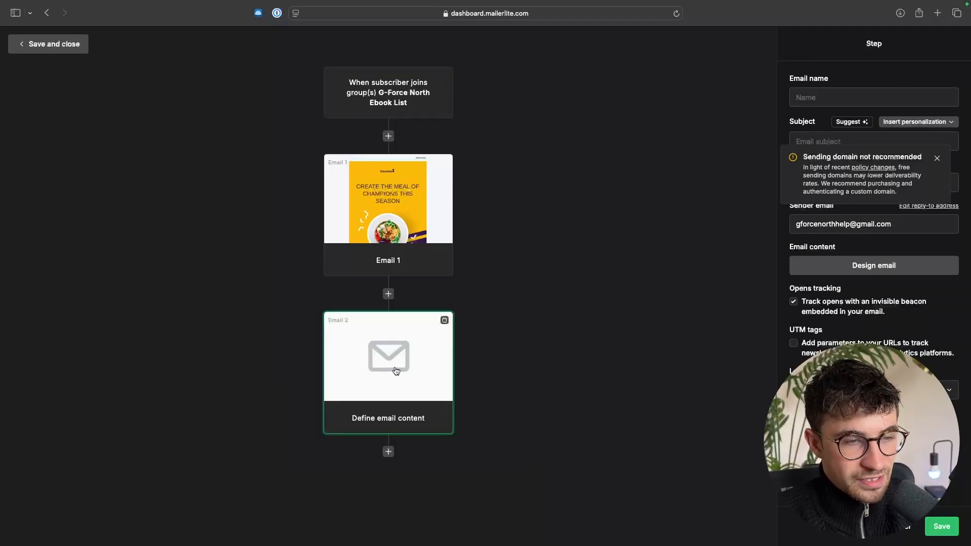
click(876, 266)
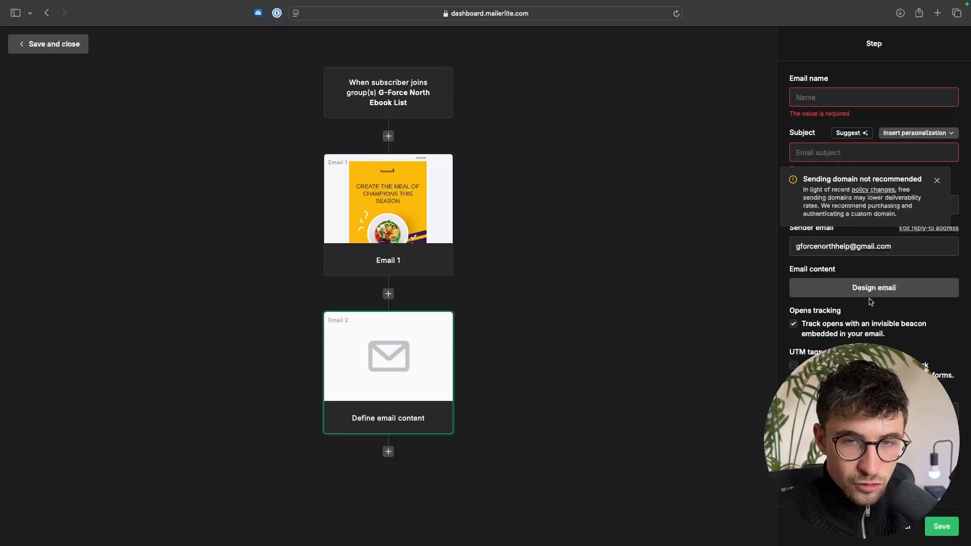
click(844, 147)
text(gfgfdb)
click(835, 93)
text(bgfbgb)
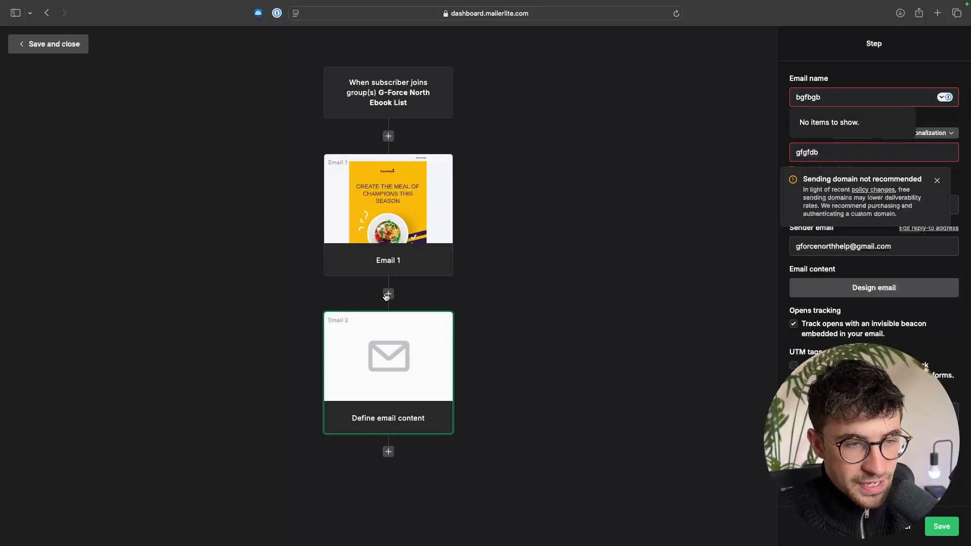
click(444, 321)
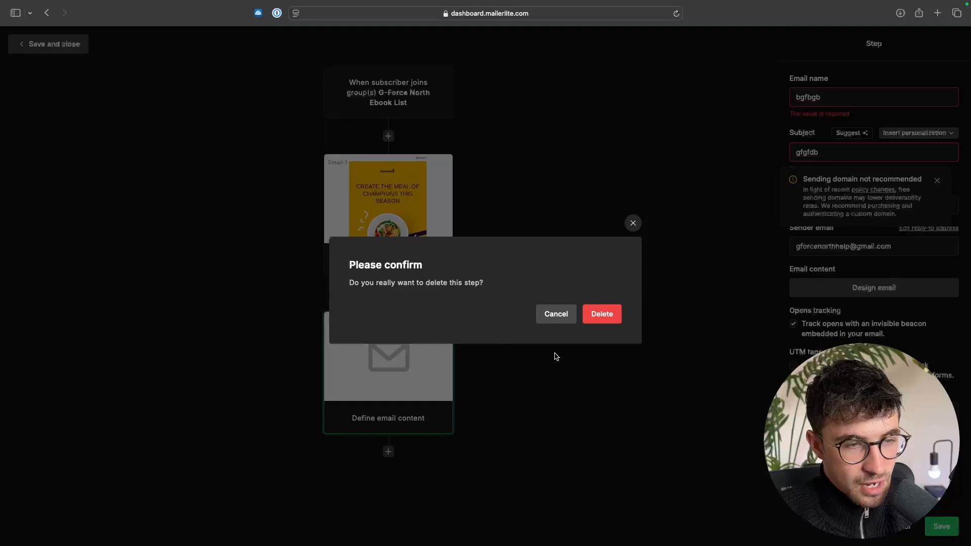
click(598, 318)
- Add a delay step below Email 1, set it to wait 1 day and save it
click(388, 294)
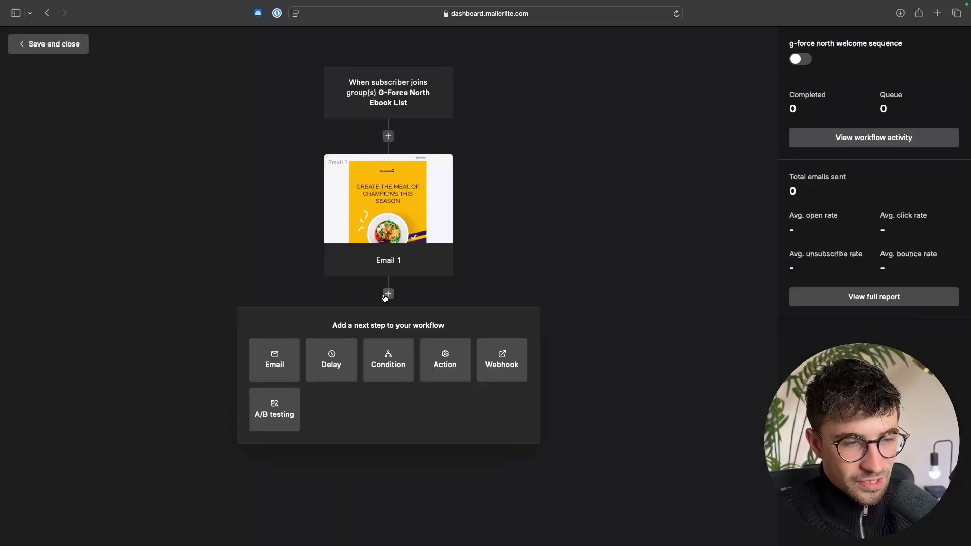
click(329, 365)
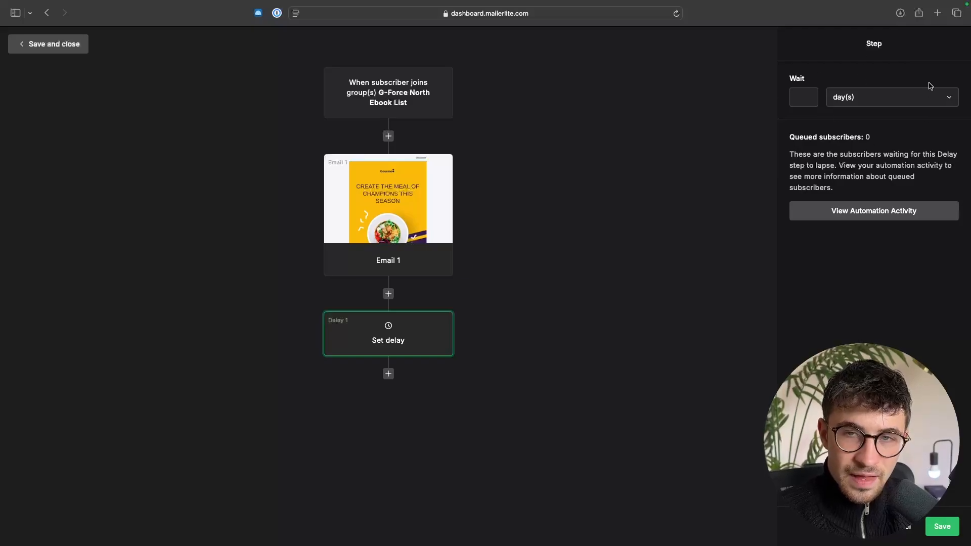
text(1)
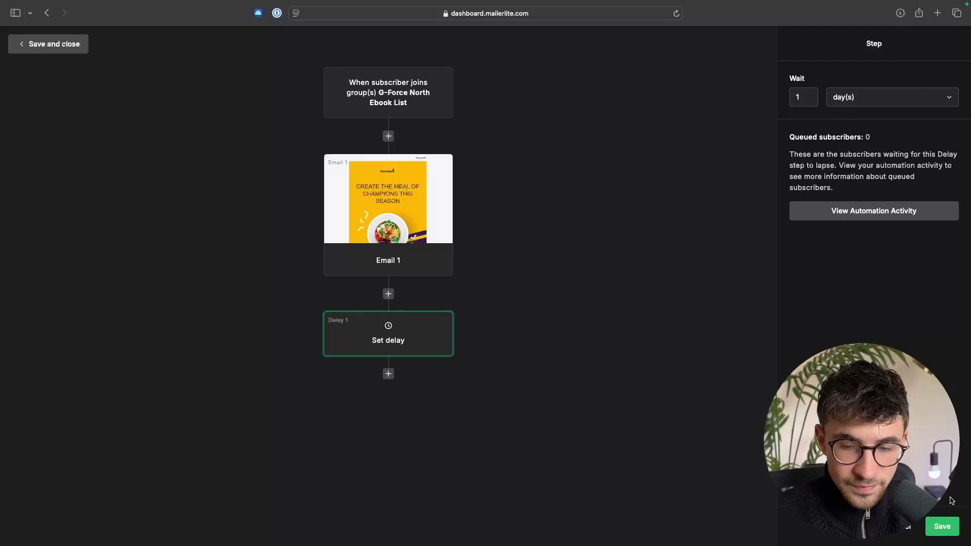
click(947, 526)
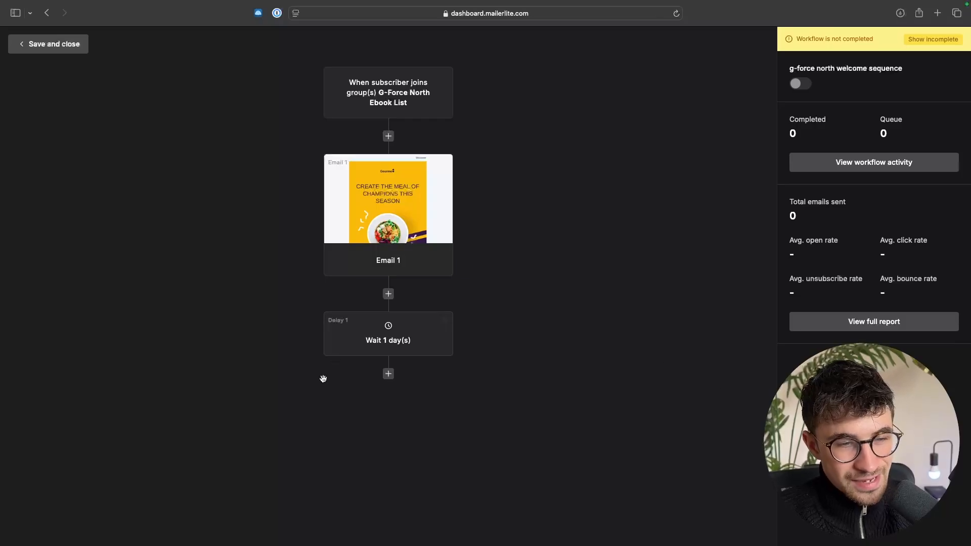
- Add an email step below the delay, name it "Email 2" and design it with the "Live event" template from the gallery
click(388, 374)
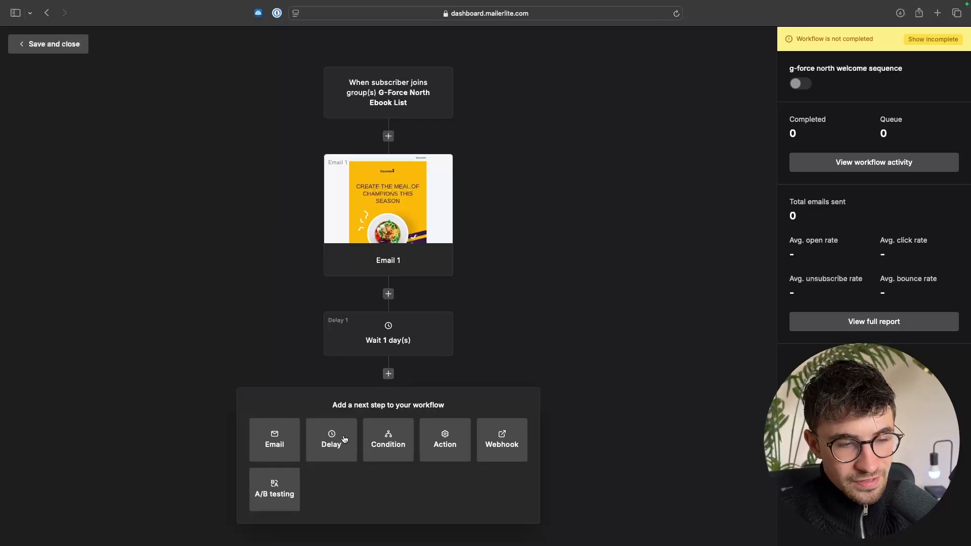
click(274, 440)
text(Emai)
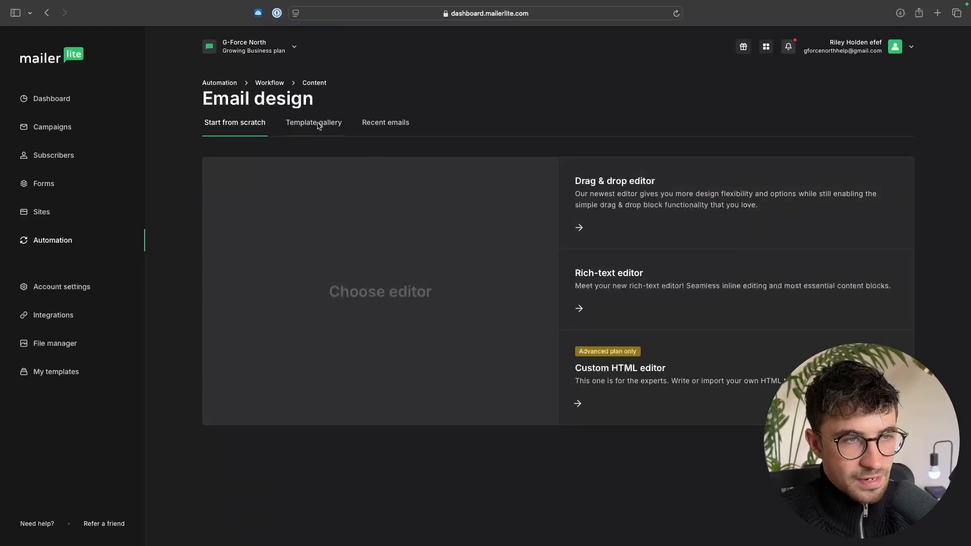
click(317, 125)
click(314, 126)
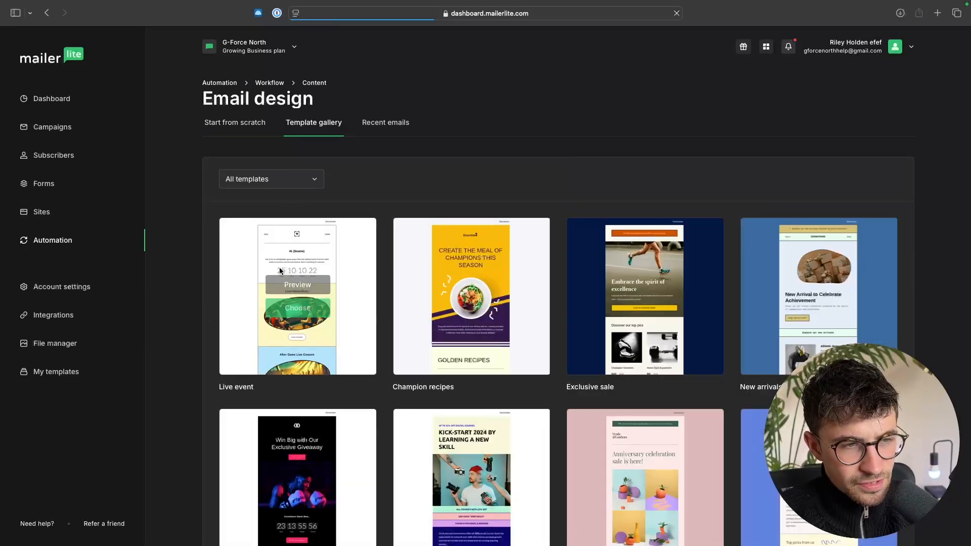
click(294, 308)
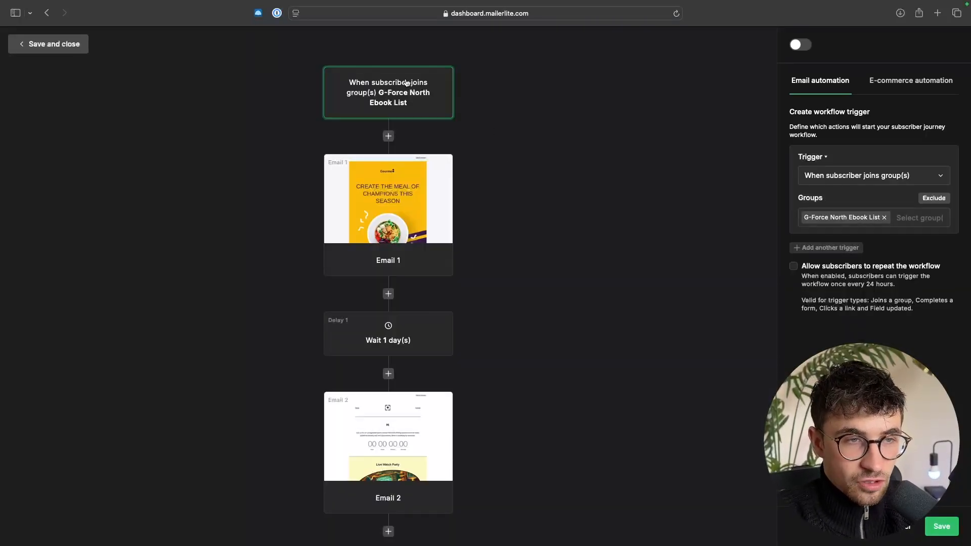
scroll(453, 223, down, 1)
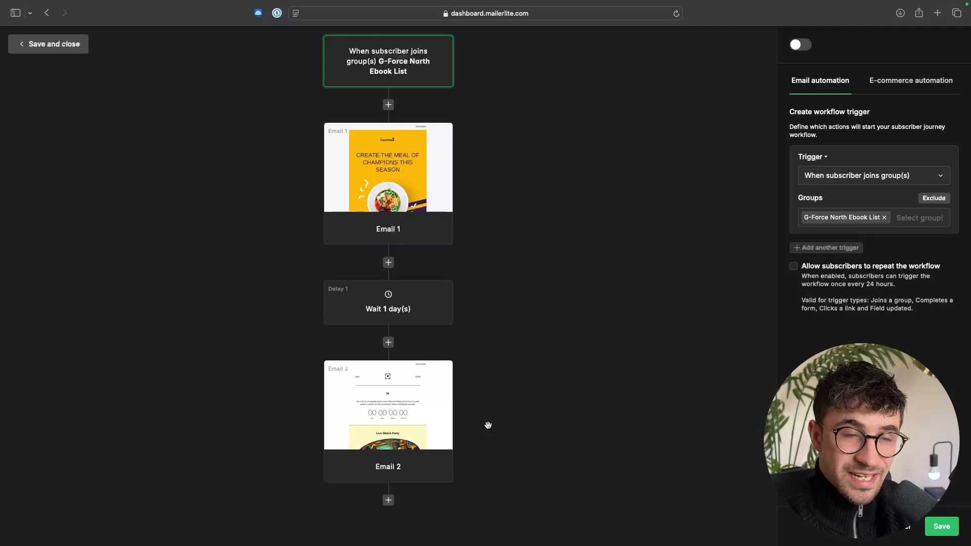
click(389, 500)
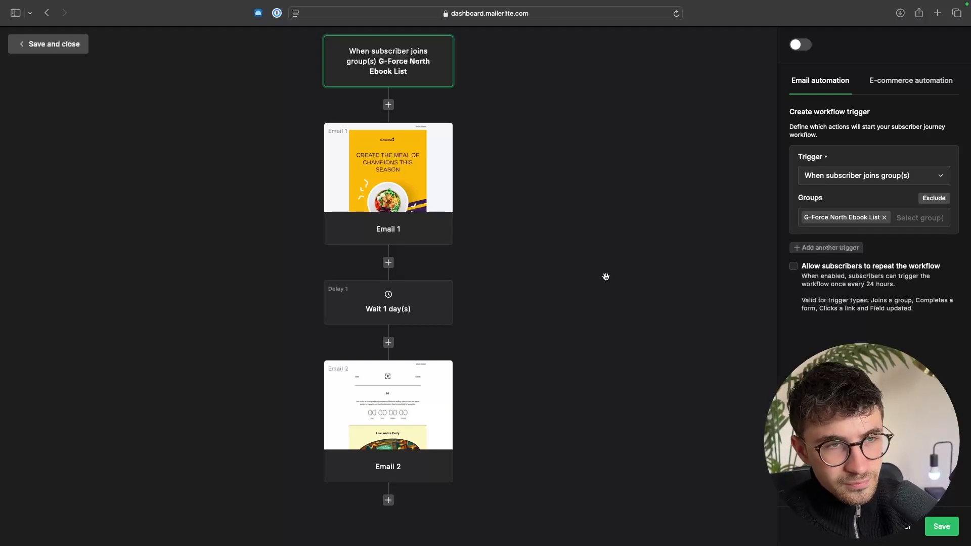
scroll(606, 276, up, 1)
scroll(620, 243, down, 1)
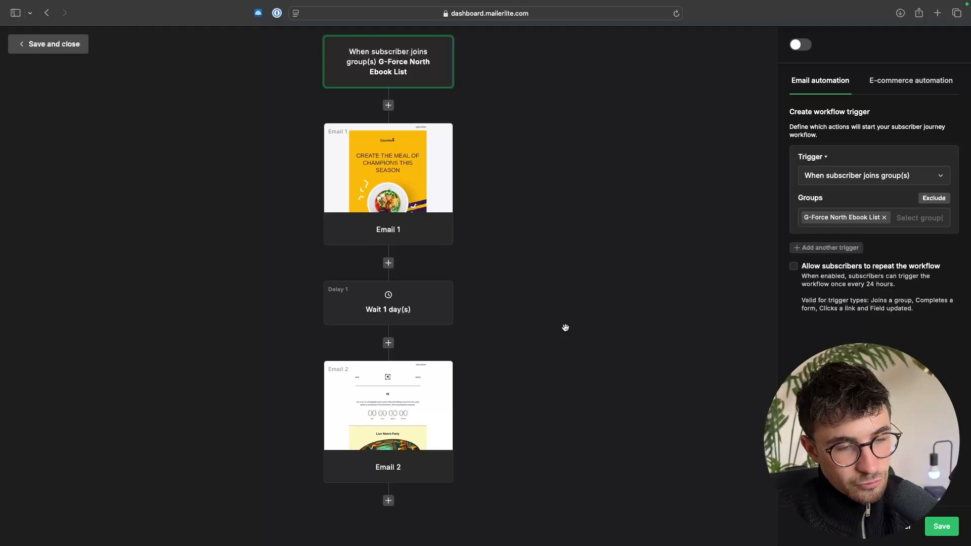
scroll(565, 328, down, 1)
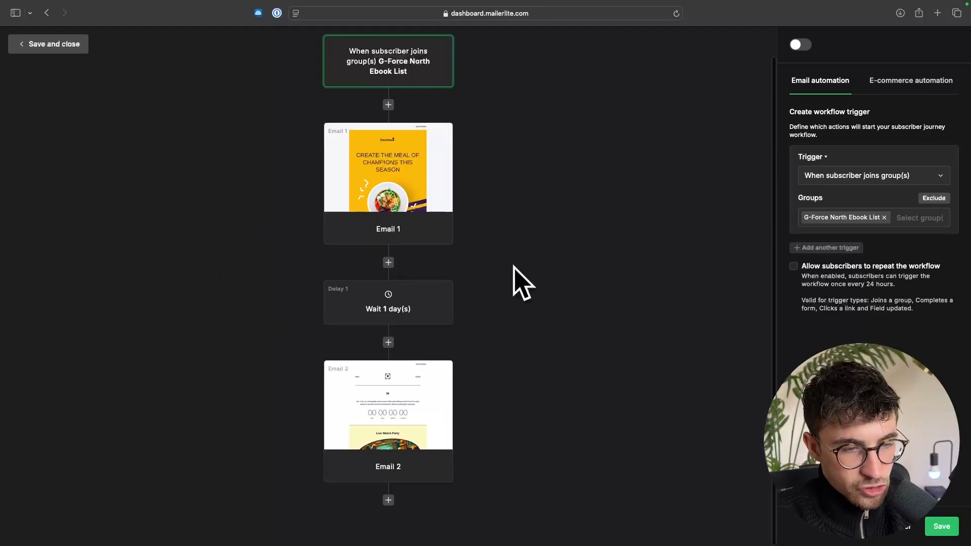
- Add a condition step below Email 2 in the workflow
click(388, 501)
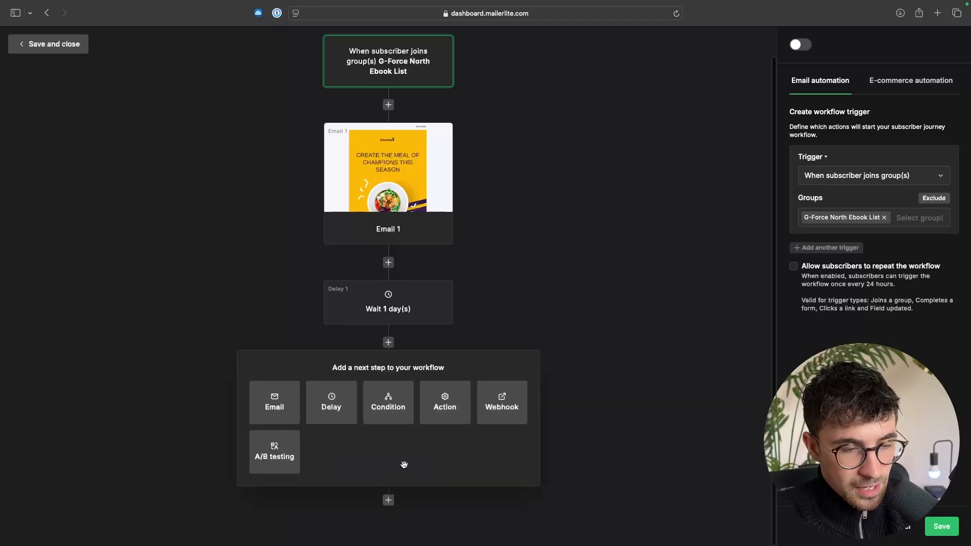
click(385, 407)
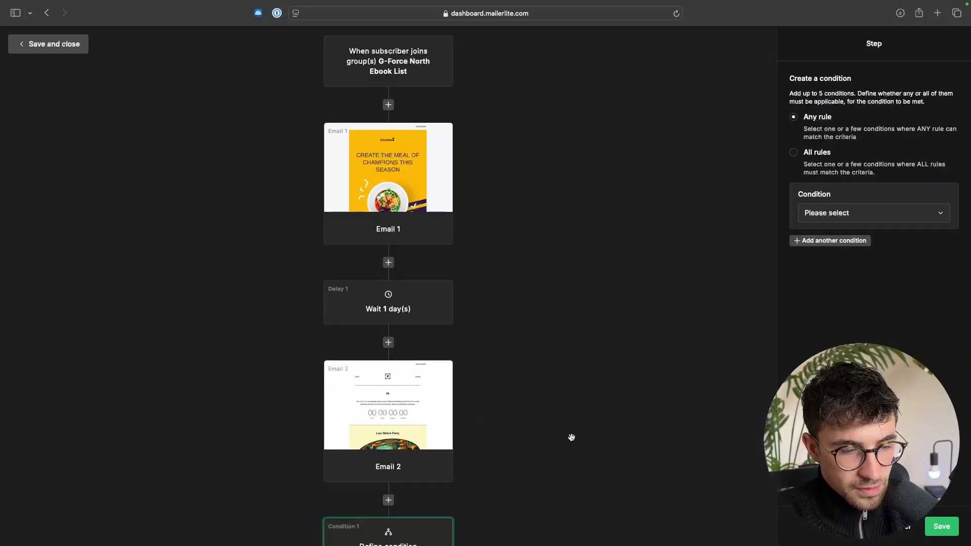
scroll(572, 438, down, 5)
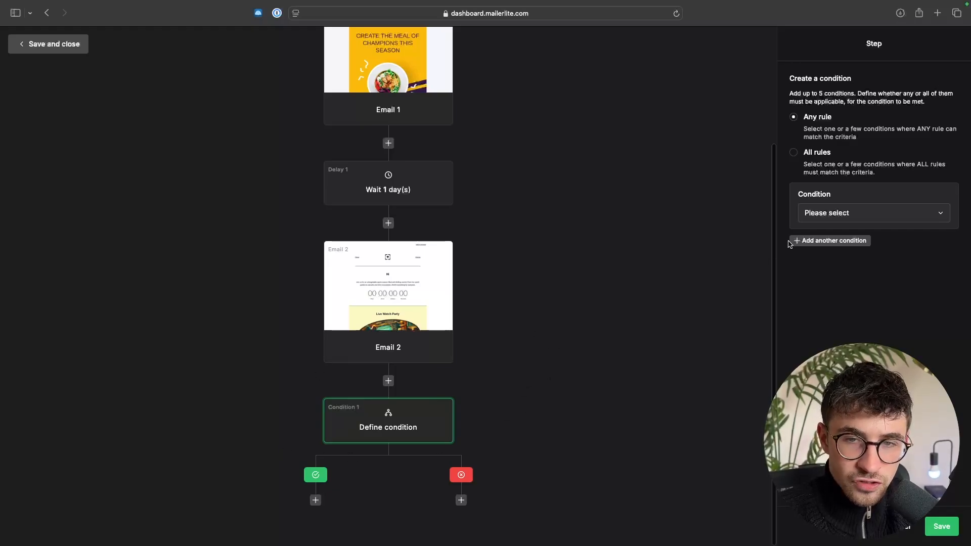
- Review the any-rule and all-rules options and set the condition type to "Workflow activity"
click(813, 217)
click(816, 217)
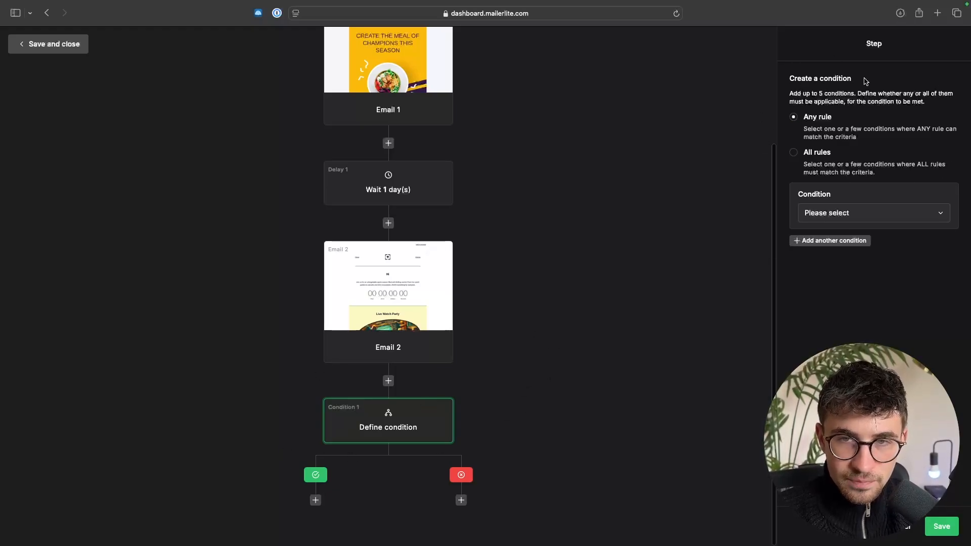
drag(805, 119, 884, 138)
click(885, 138)
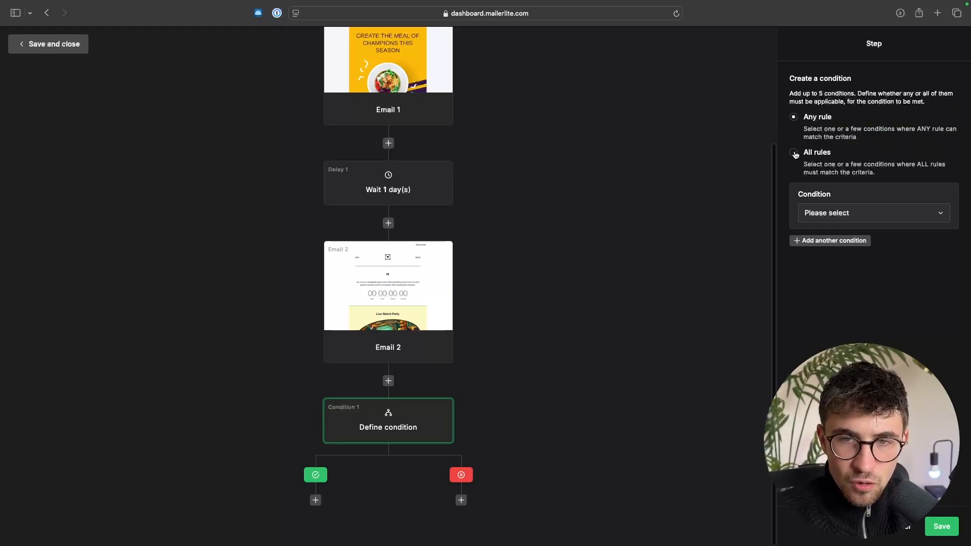
drag(797, 154, 868, 171)
click(874, 160)
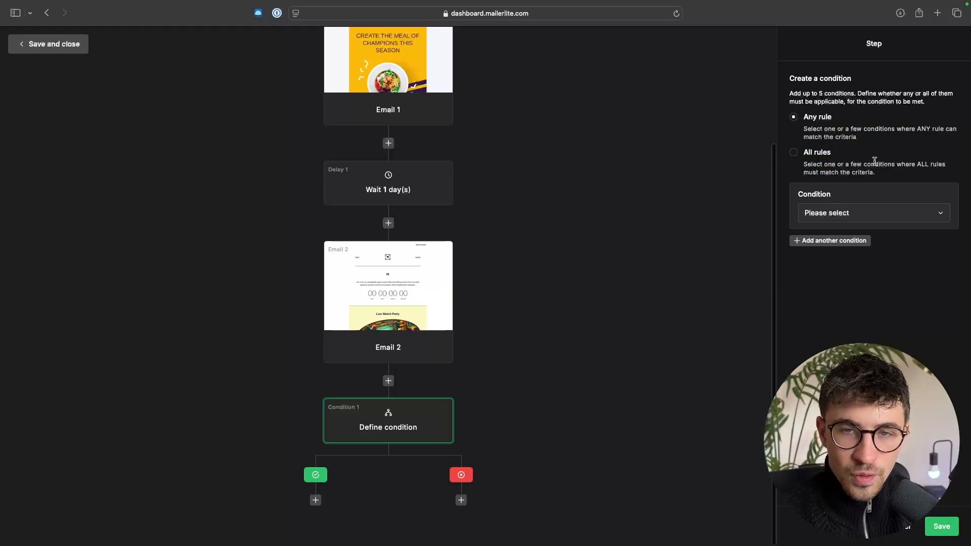
drag(804, 155, 890, 178)
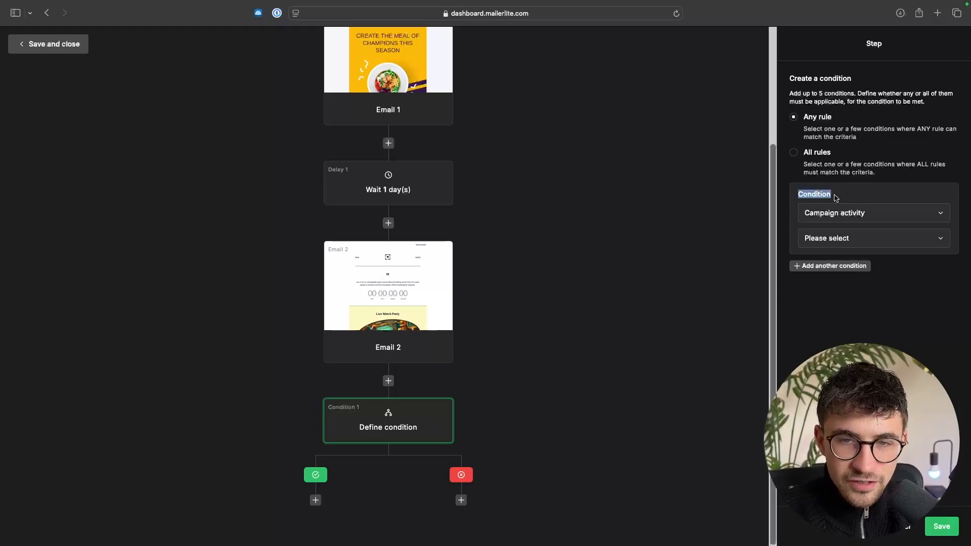
click(843, 212)
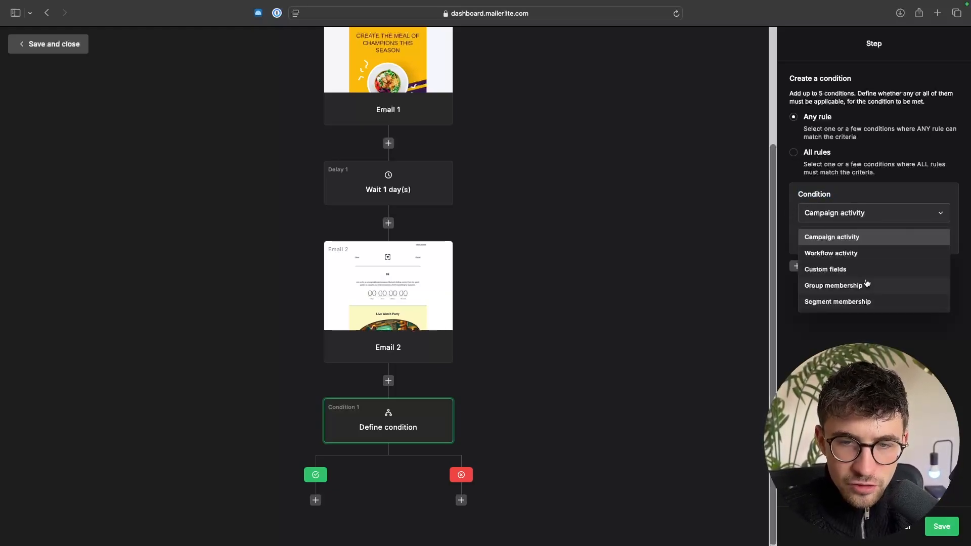
click(833, 256)
- Look over the workflow from the trigger and emails down to the condition's yes and no branches
scroll(654, 278, up, 2)
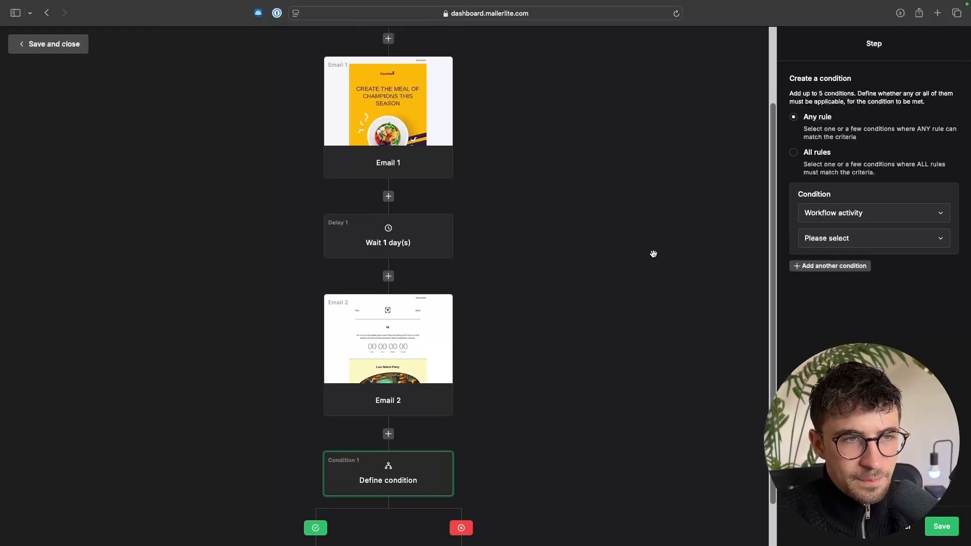
scroll(454, 319, down, 2)
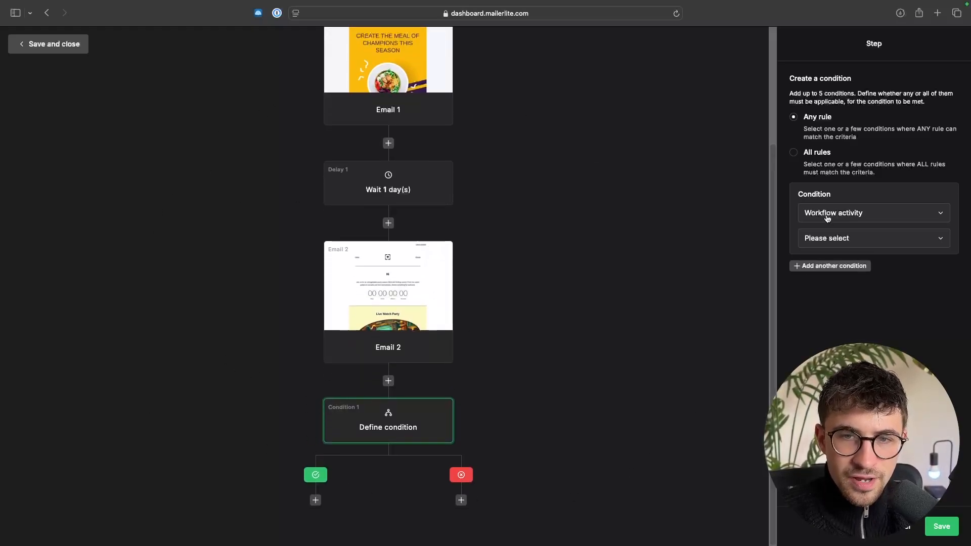
scroll(371, 313, up, 1)
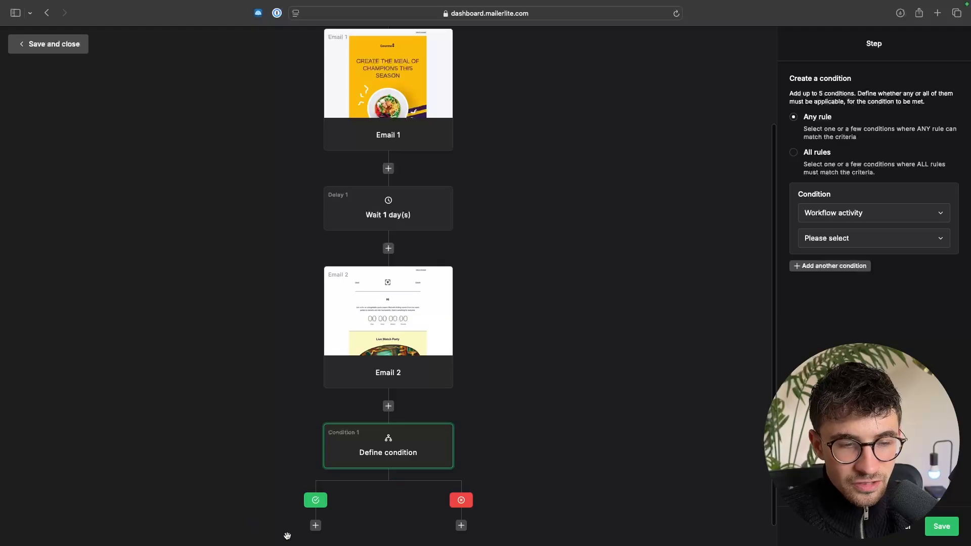
scroll(393, 441, up, 1)
scroll(393, 442, up, 1)
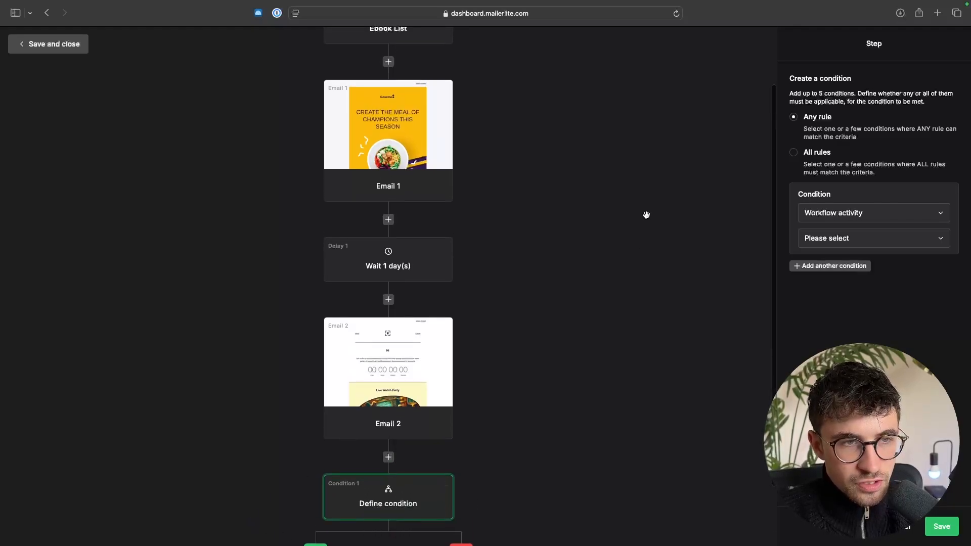
scroll(327, 99, up, 1)
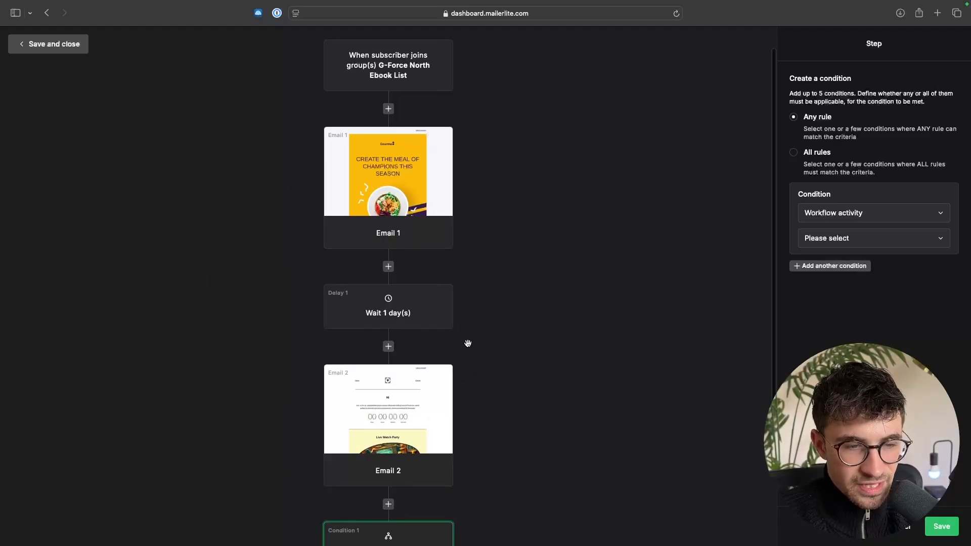
scroll(421, 391, down, 3)
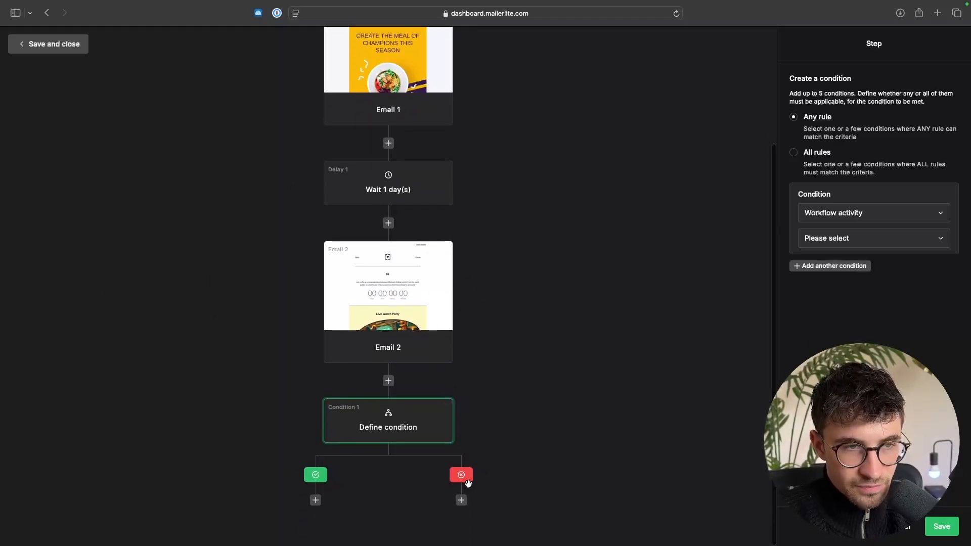
scroll(468, 483, up, 3)
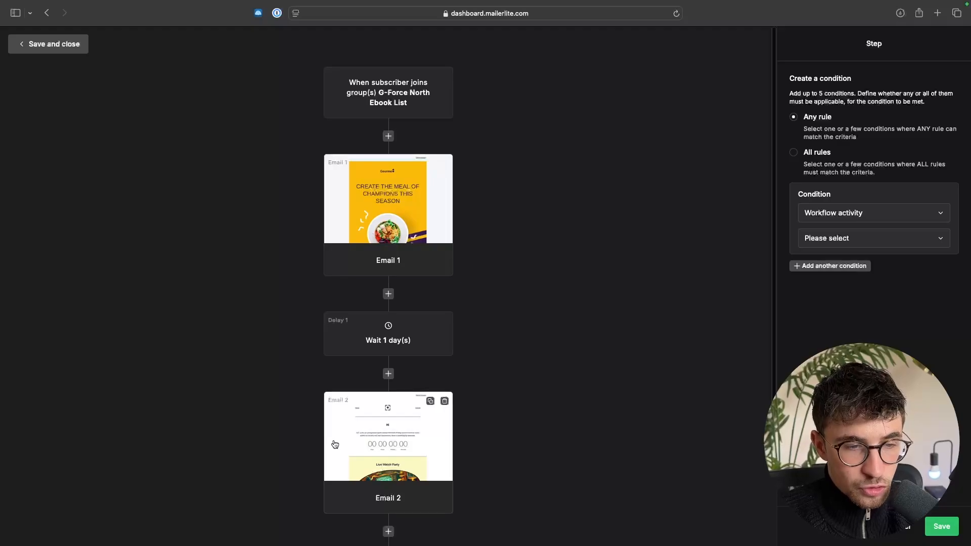
scroll(530, 312, down, 3)
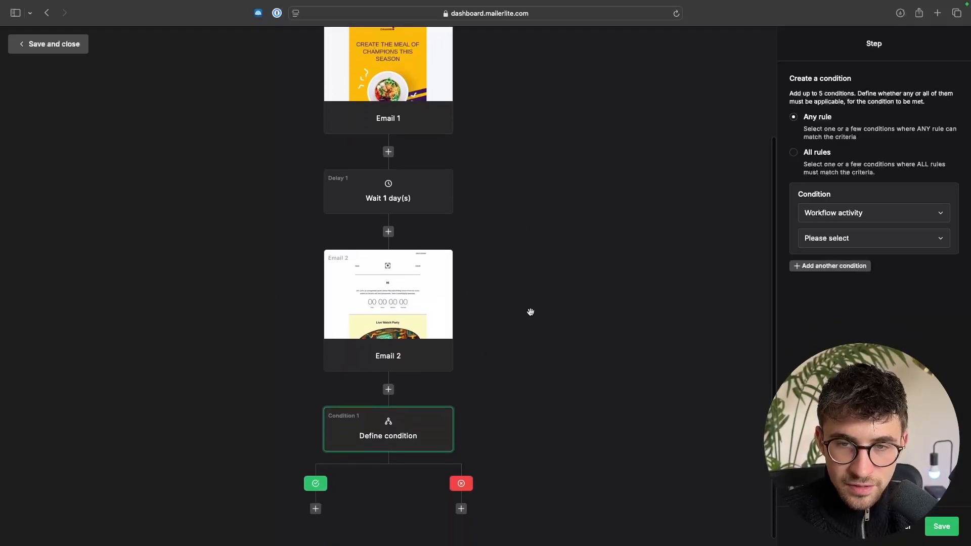
- Set the workflow-activity condition to check that Email 1 "was opened"
click(846, 241)
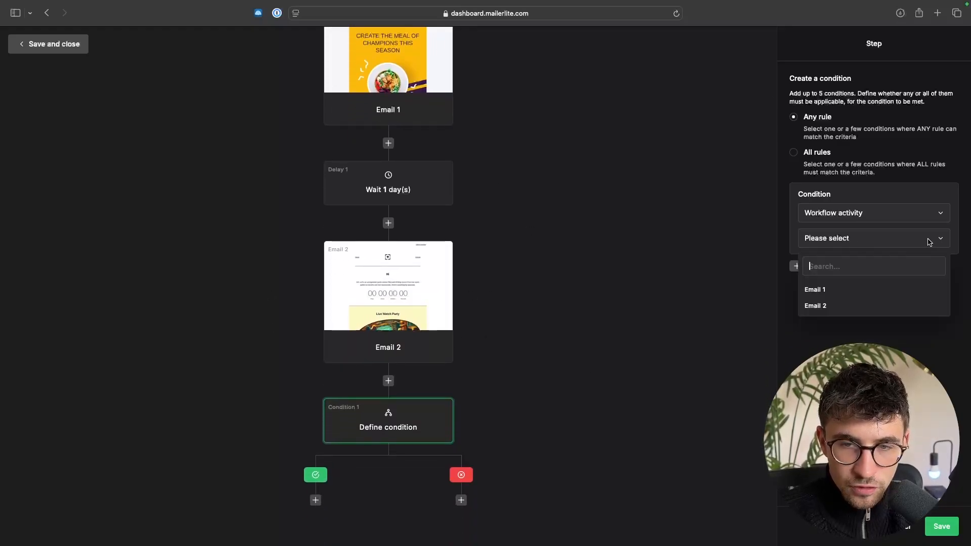
click(824, 293)
click(867, 265)
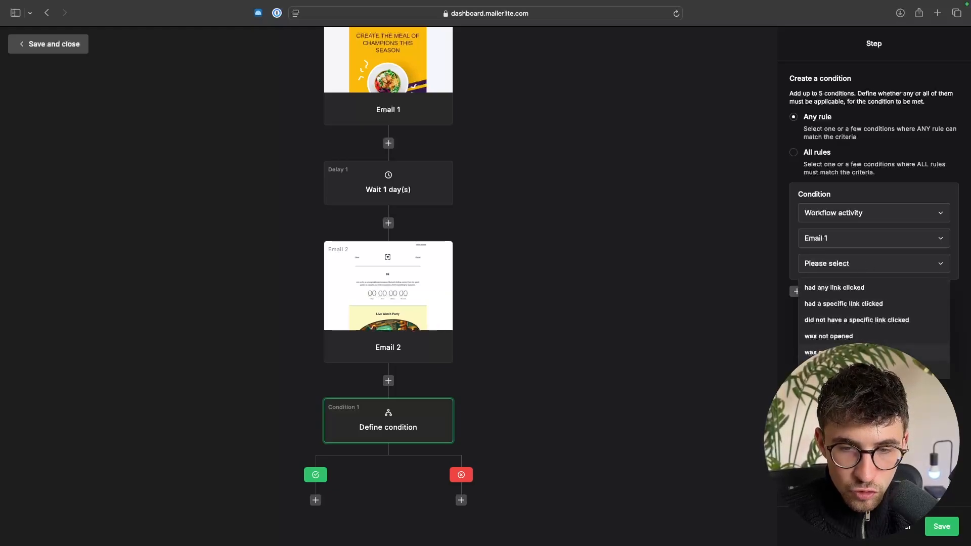
click(834, 352)
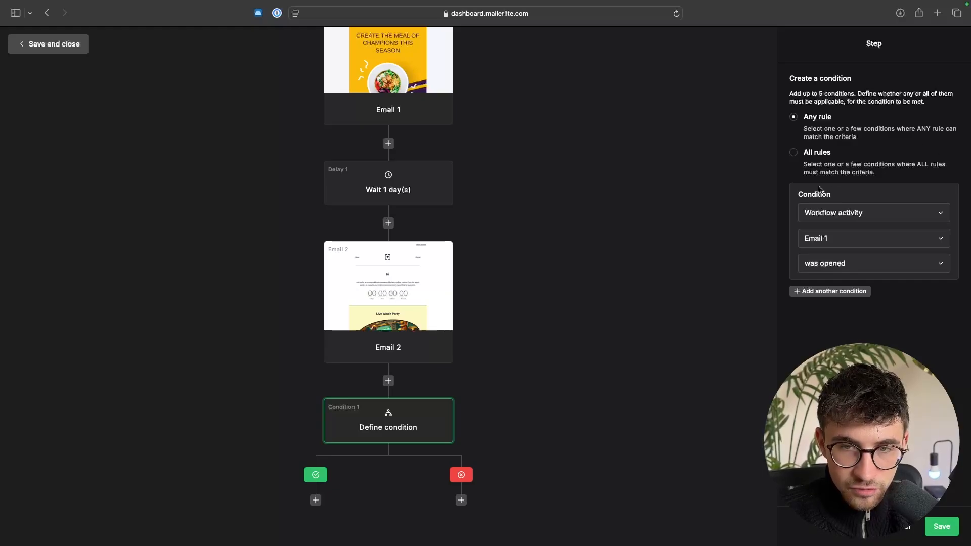
- Add a second condition of type "Workflow activity" and choose the email it checks
click(830, 291)
click(874, 341)
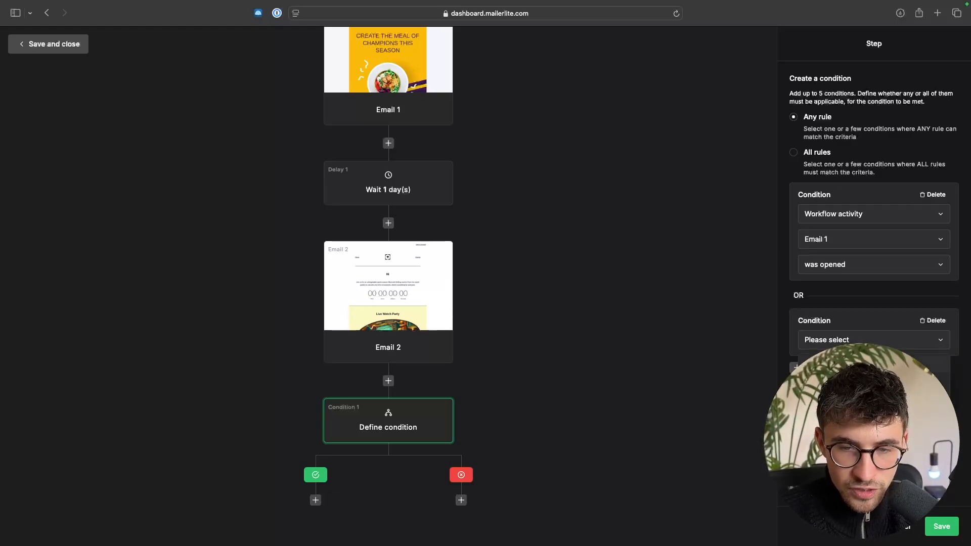
click(860, 365)
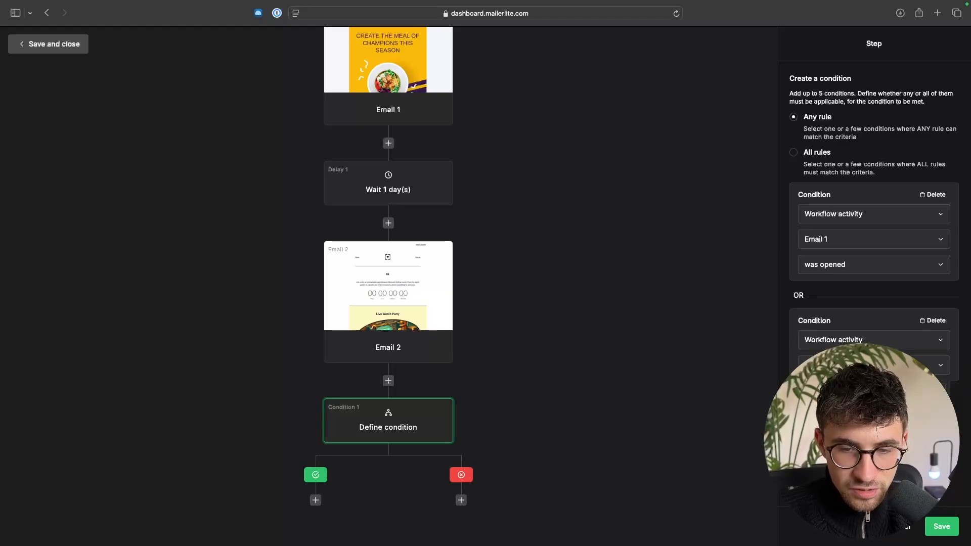
click(859, 419)
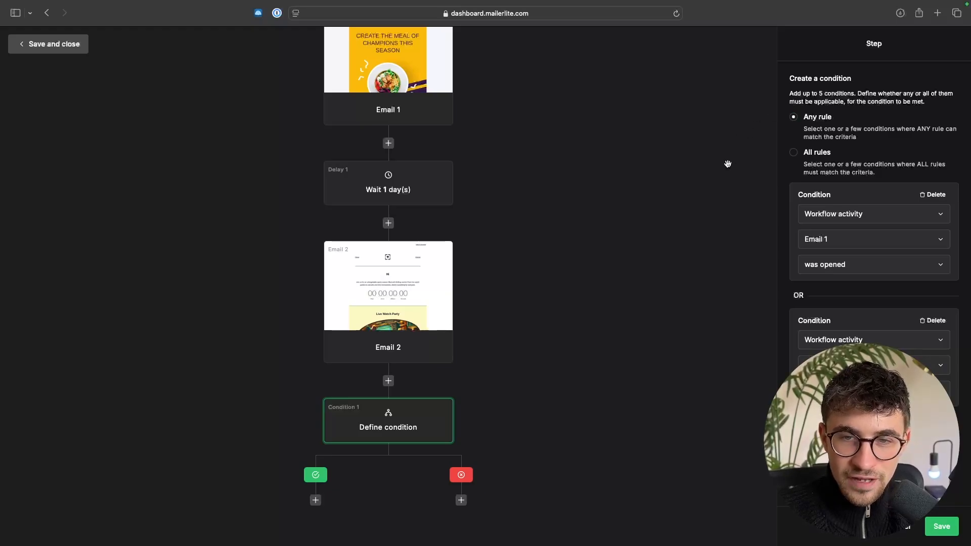
- Try the "All rules" option, set the matching back to "Any rule" and save the condition
click(813, 153)
scroll(563, 189, up, 2)
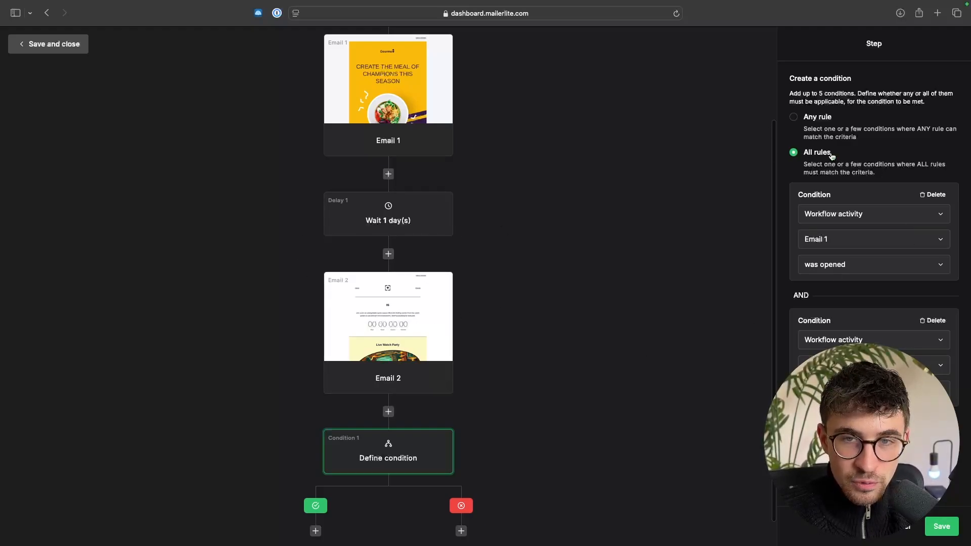
click(793, 117)
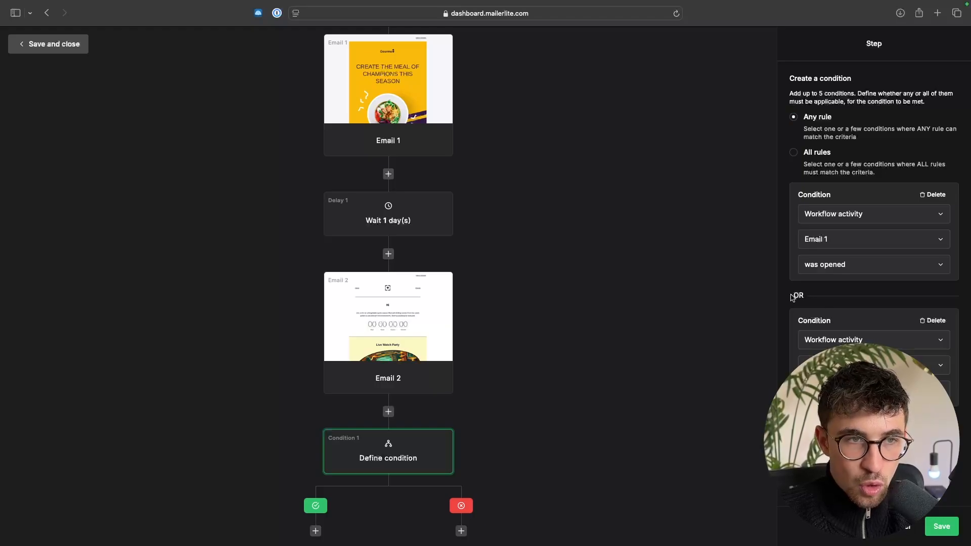
scroll(644, 286, up, 2)
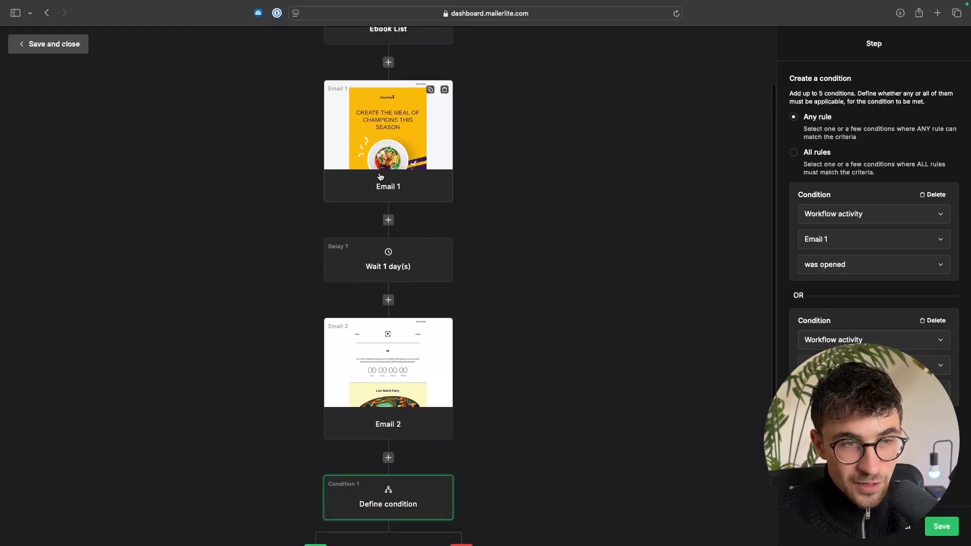
scroll(374, 366, down, 3)
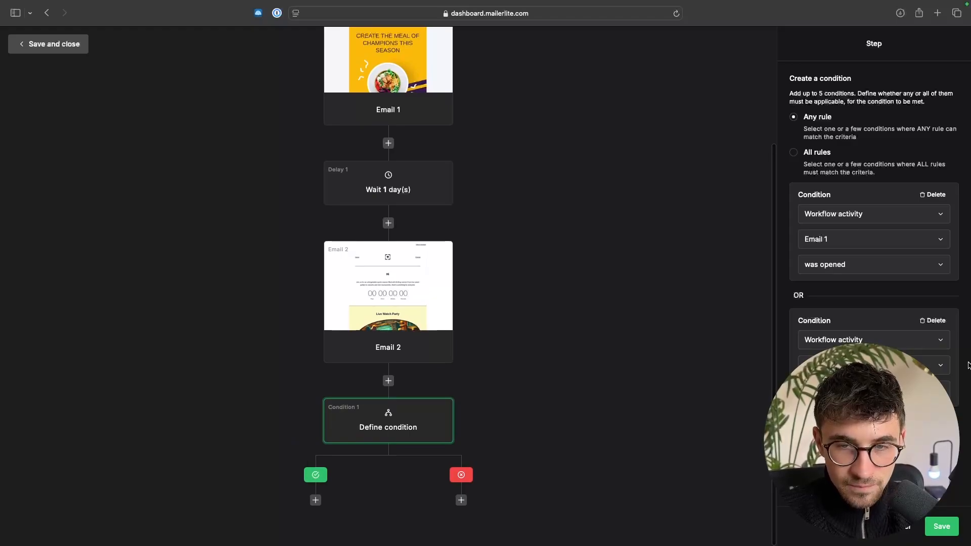
click(941, 526)
- Add an action step on the condition's yes branch and set it to "Move to group(s)"
scroll(755, 417, down, 1)
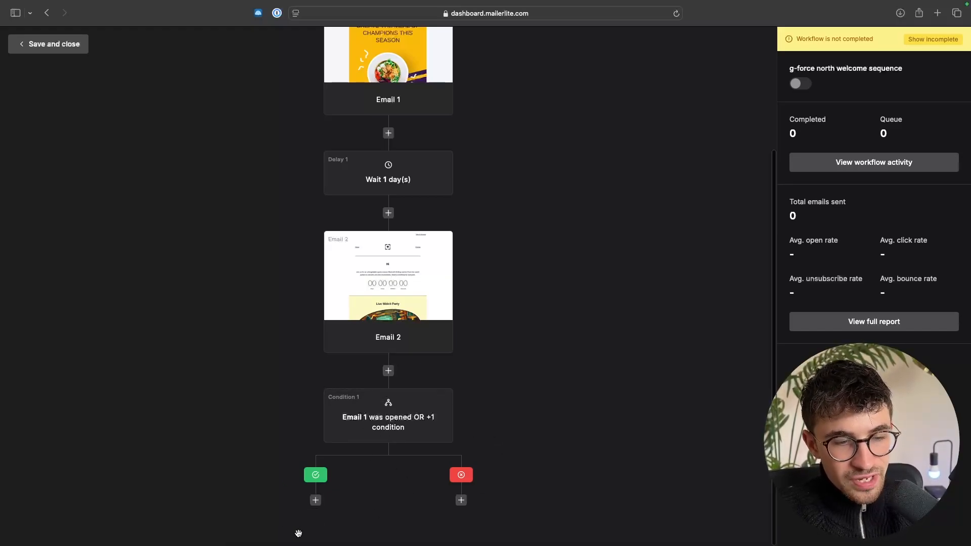
click(315, 501)
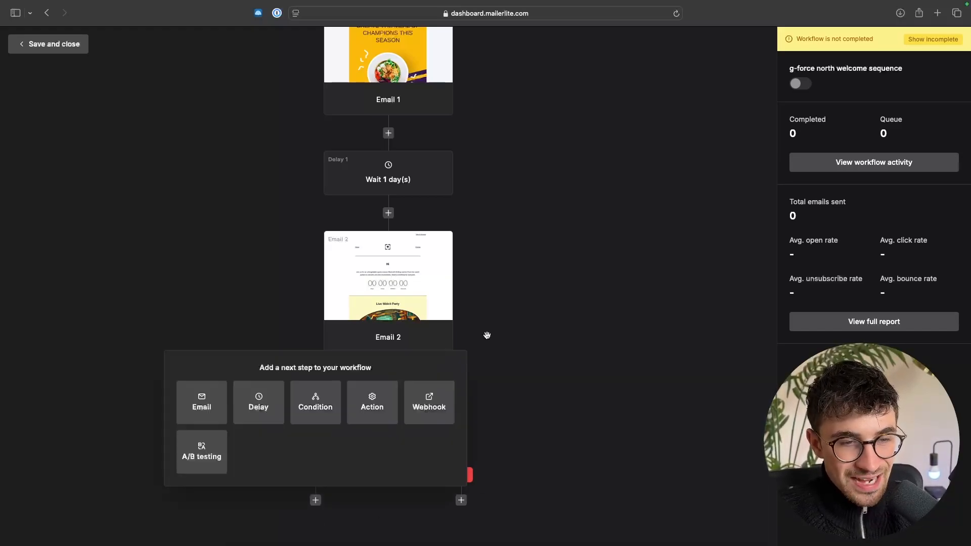
click(375, 405)
scroll(433, 408, down, 3)
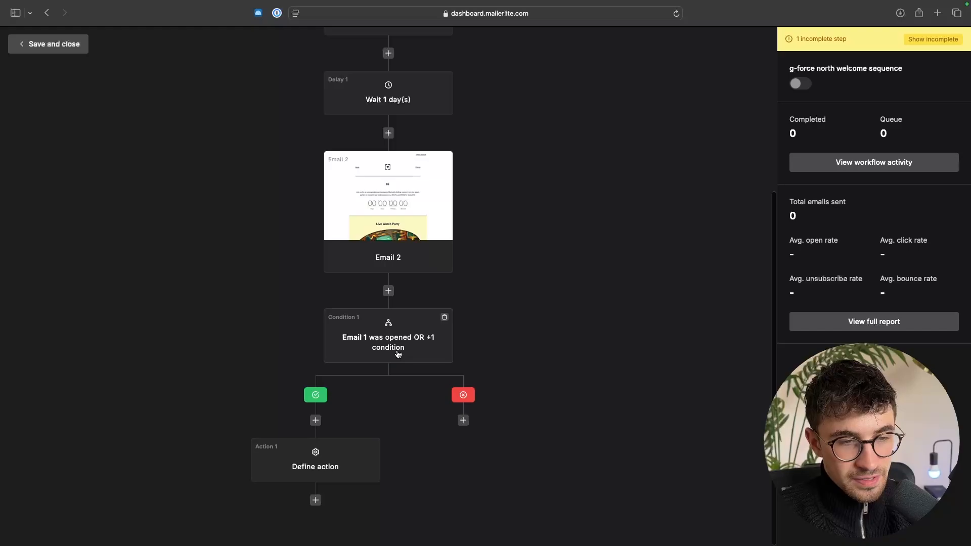
click(311, 459)
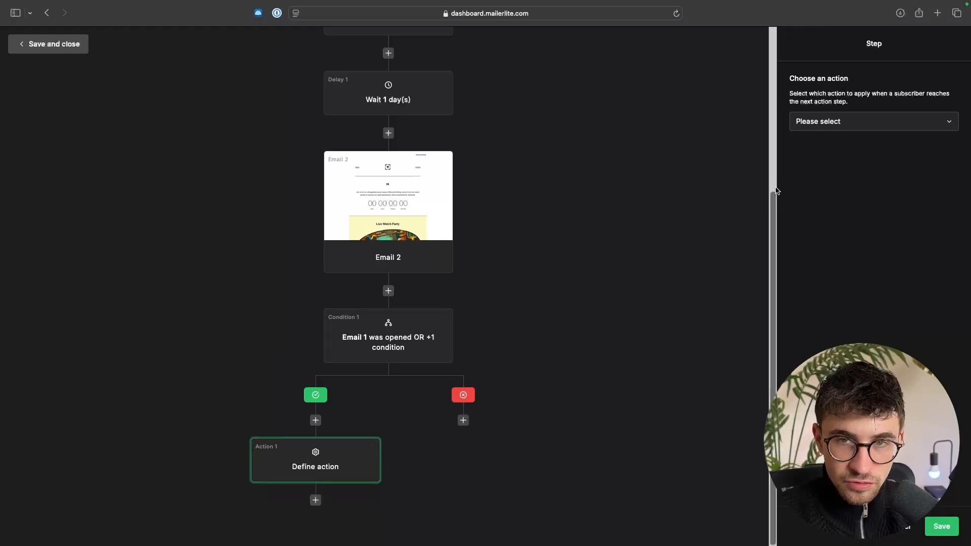
click(838, 126)
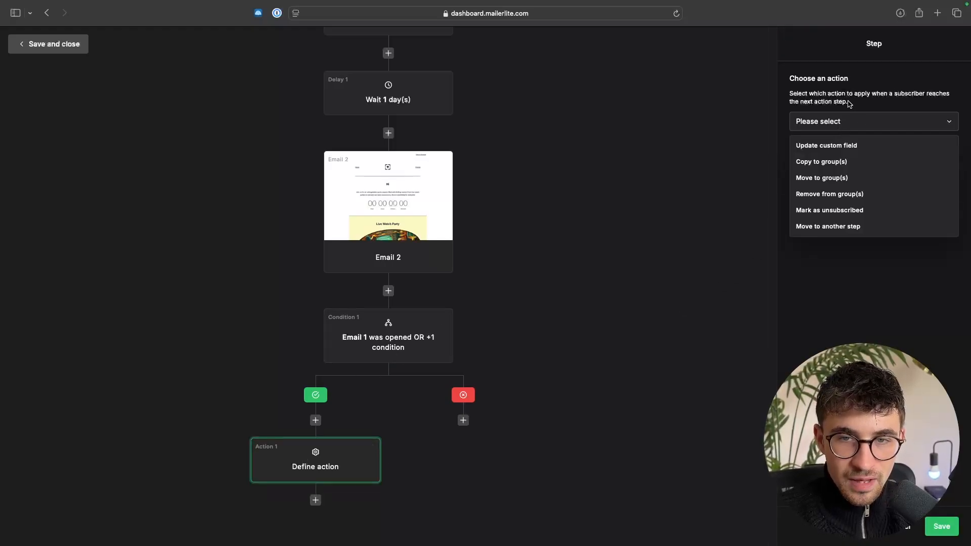
click(807, 178)
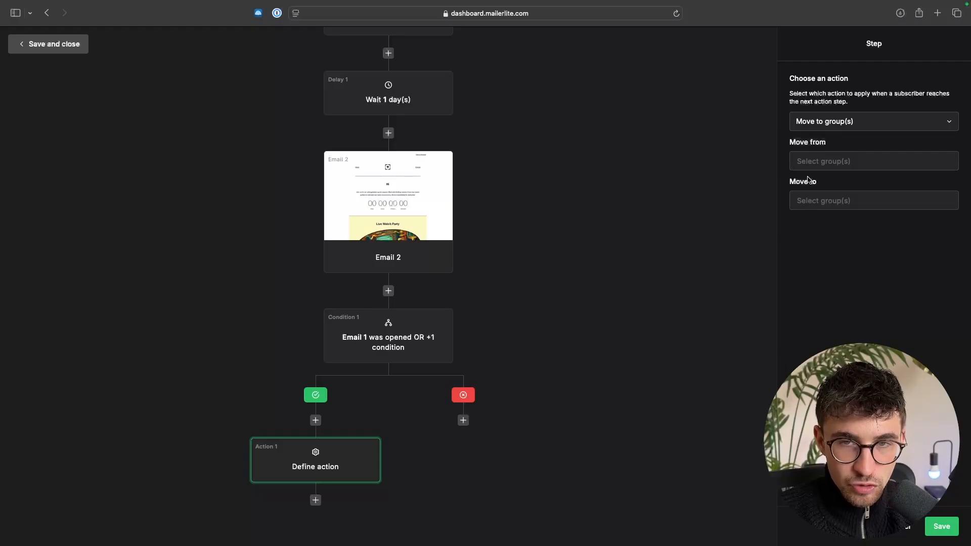
- Make the yes-branch action move subscribers from "G-Force North Ebook List" to a new group "active", and save it
click(828, 161)
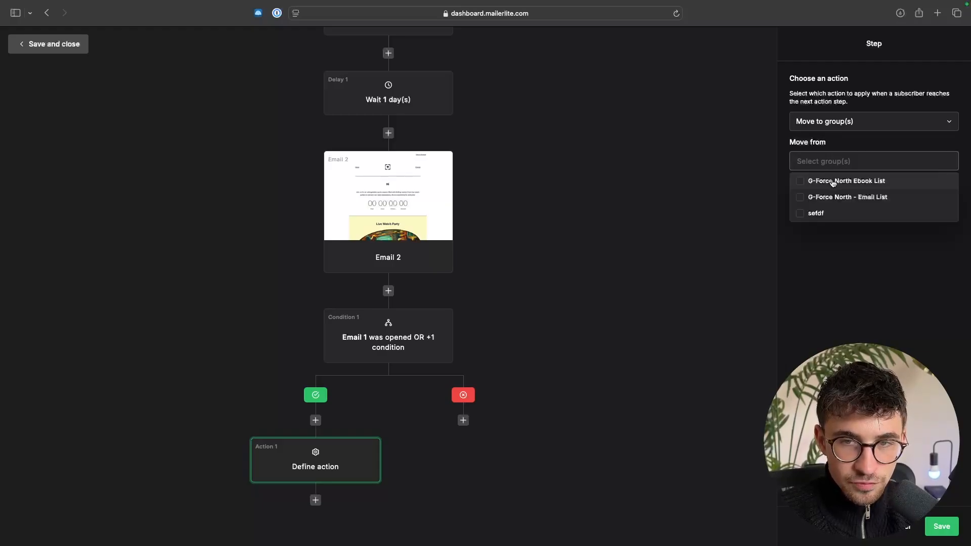
click(832, 181)
click(844, 199)
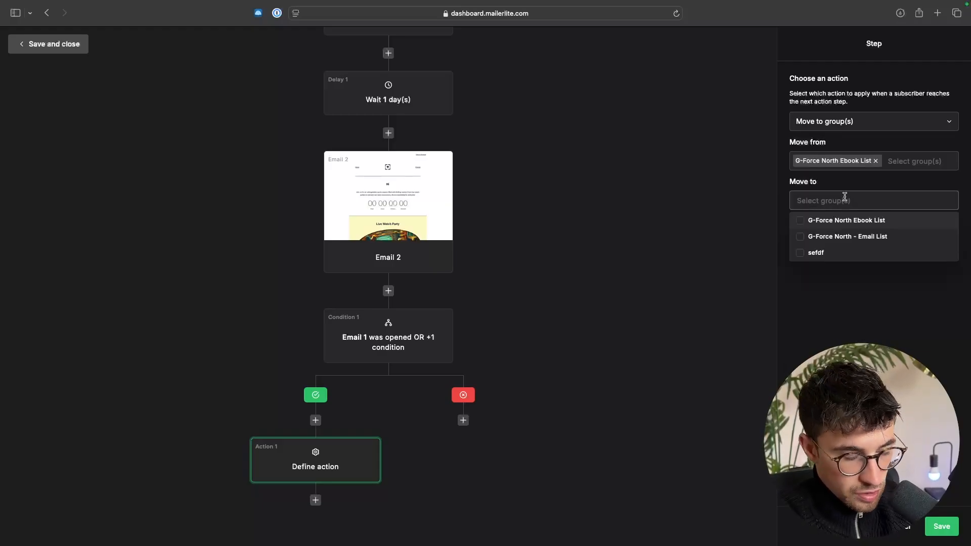
text(aci)
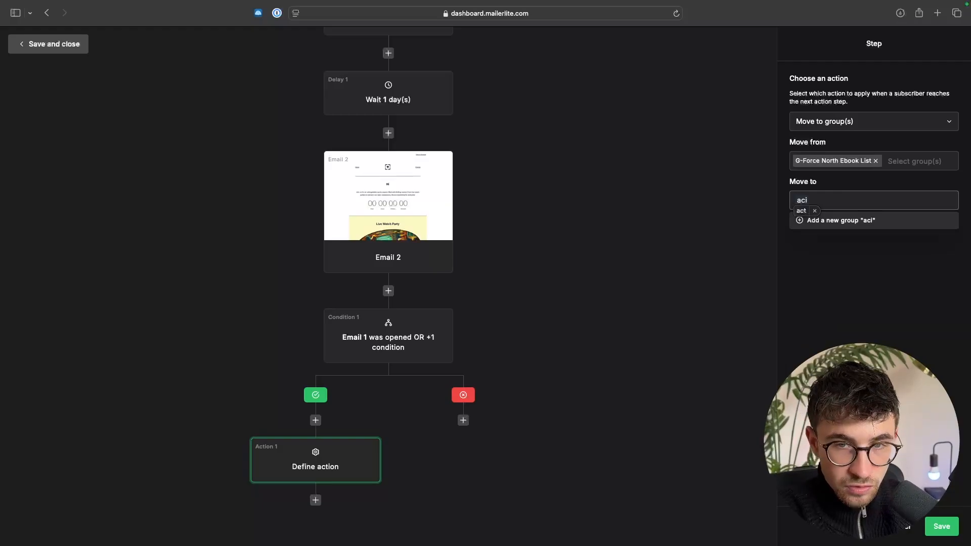
key(BackSpace)
key(BackSpace)
text(ctive)
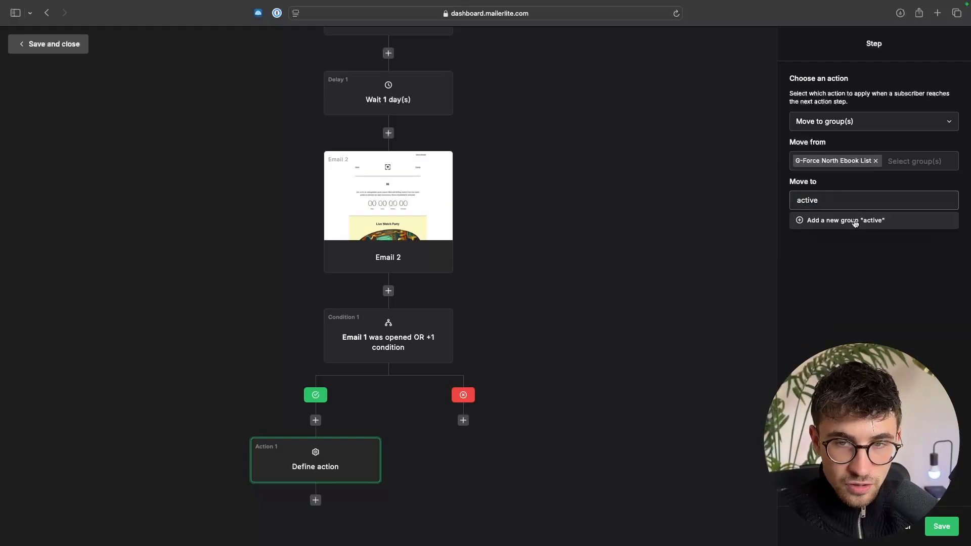
click(856, 220)
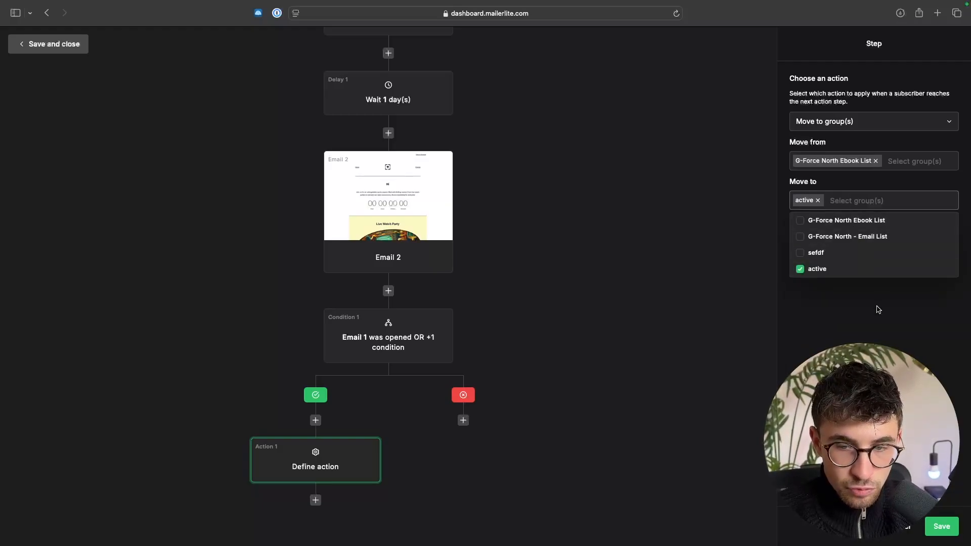
click(878, 310)
click(934, 523)
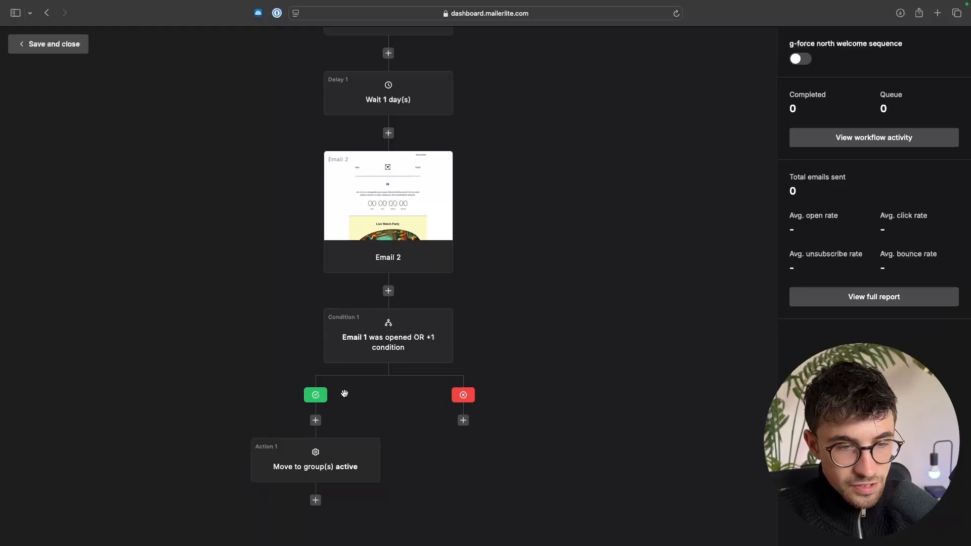
- Add an action step on the condition's no branch and set it to "Move to group(s)"
click(463, 421)
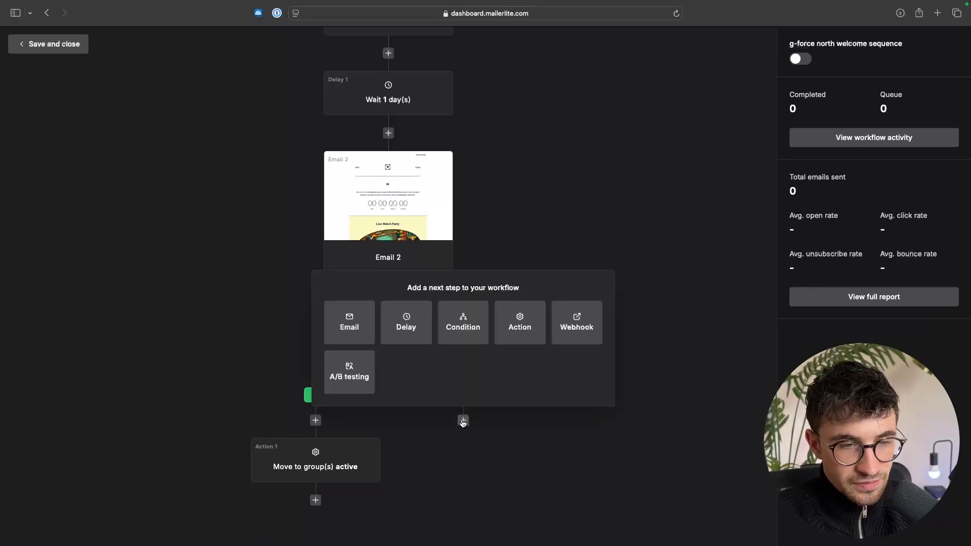
click(520, 323)
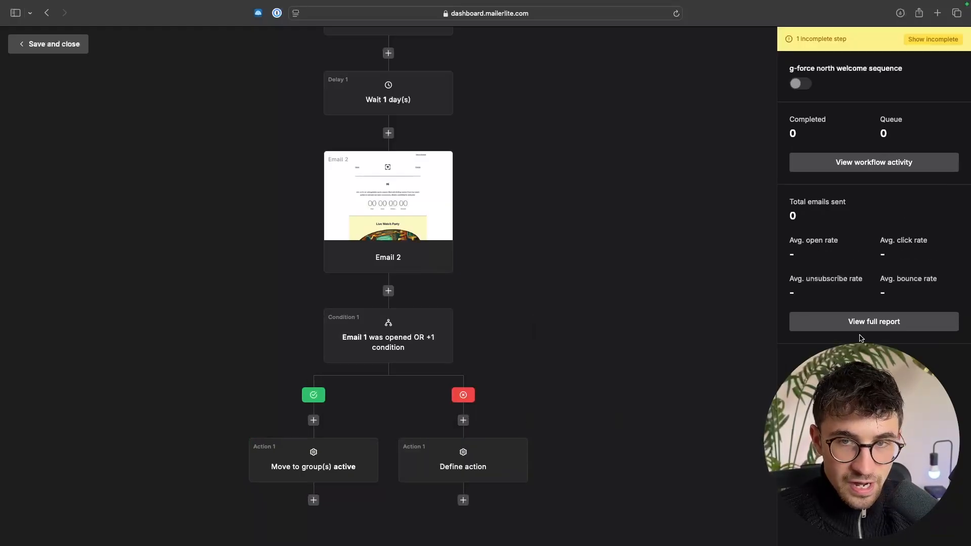
click(877, 127)
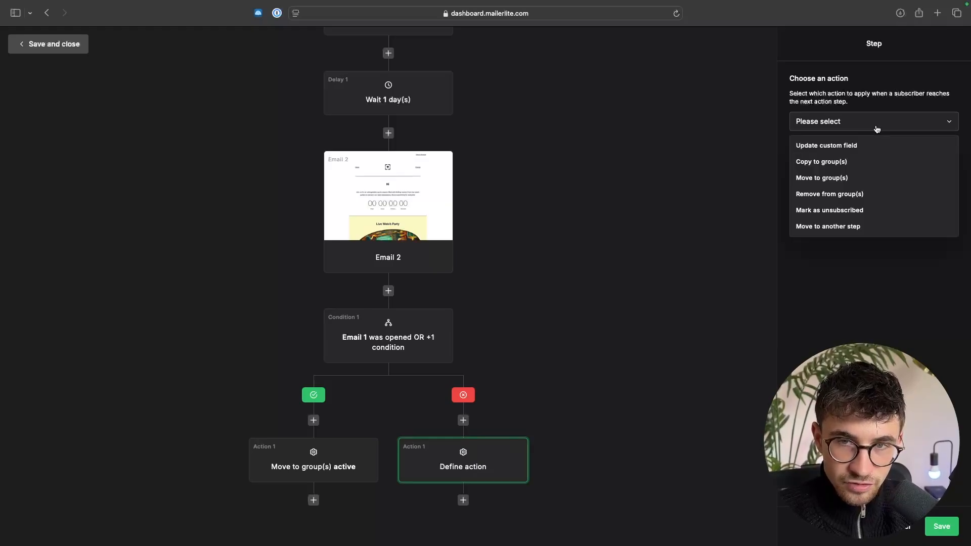
click(828, 177)
- Make the no-branch action move subscribers from "G-Force North Ebook List" to a new group "inactive", and save it
click(846, 159)
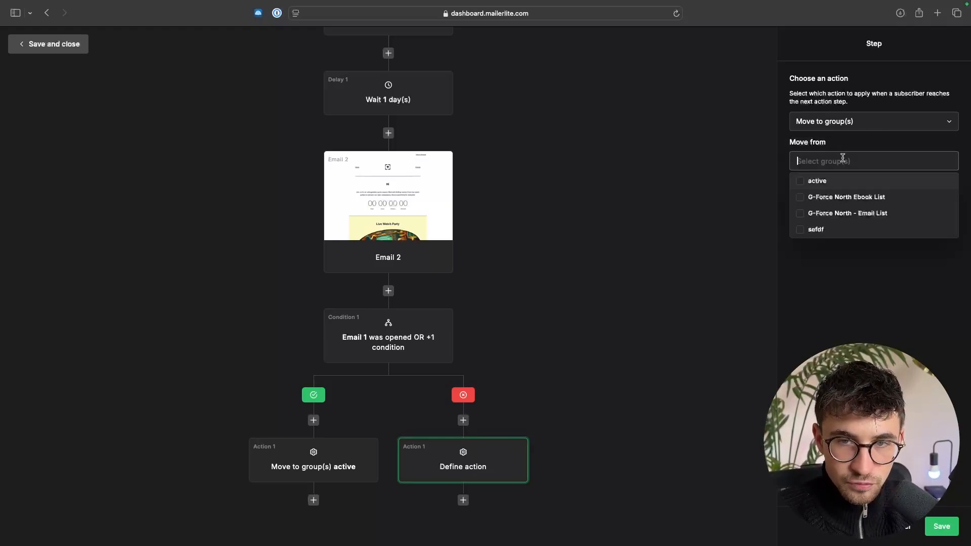
click(844, 206)
click(833, 298)
click(846, 199)
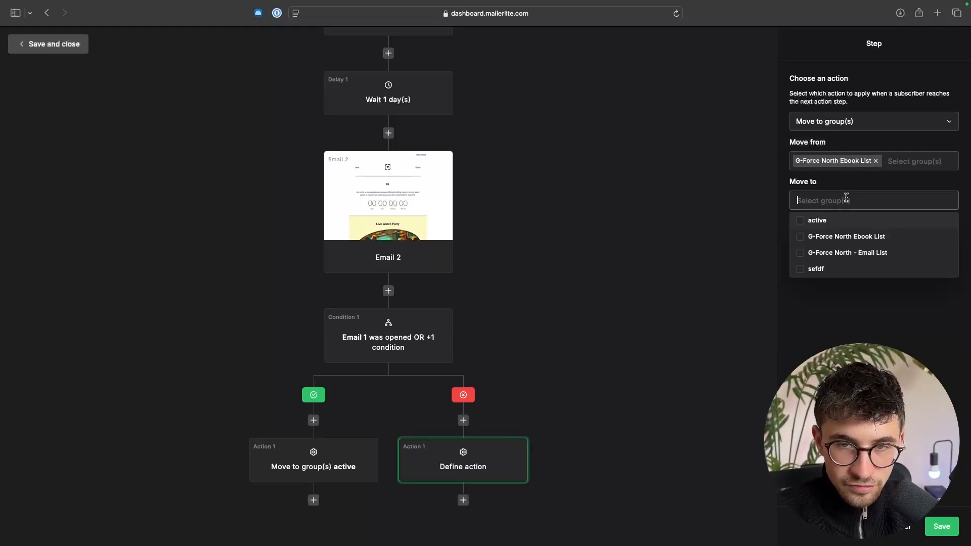
text(in)
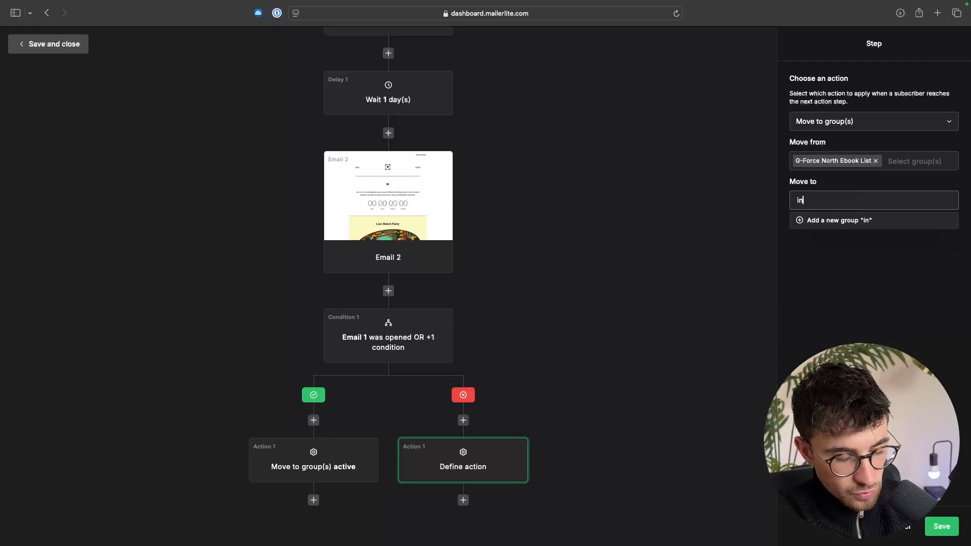
text(active)
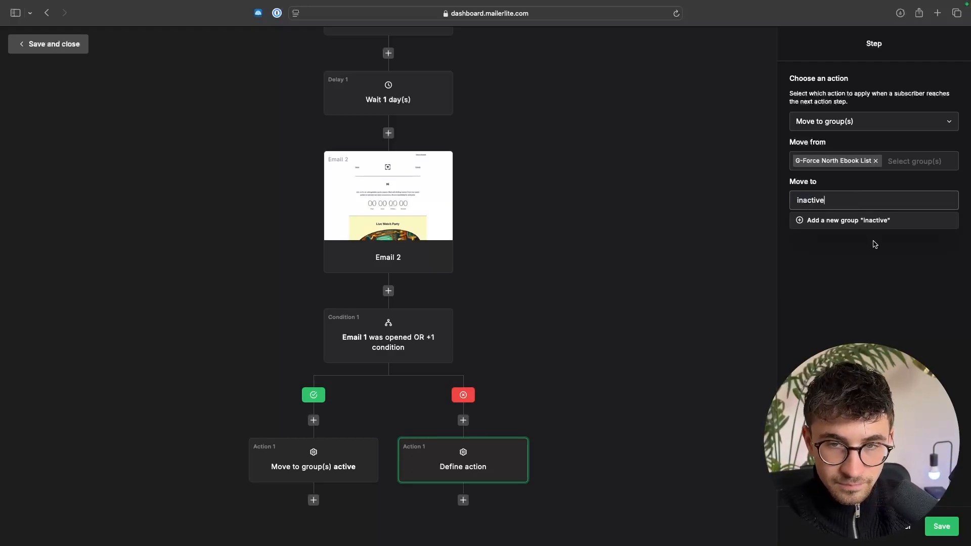
click(872, 225)
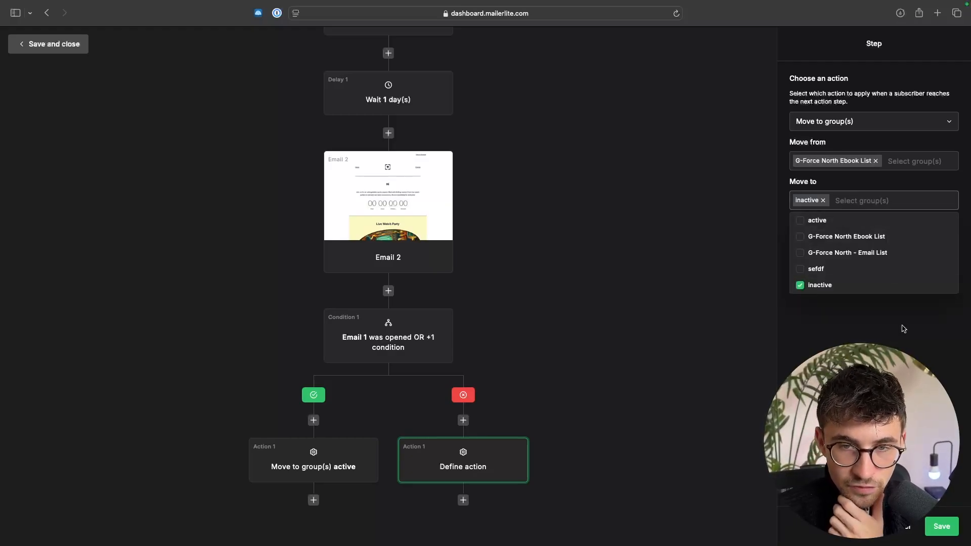
click(942, 528)
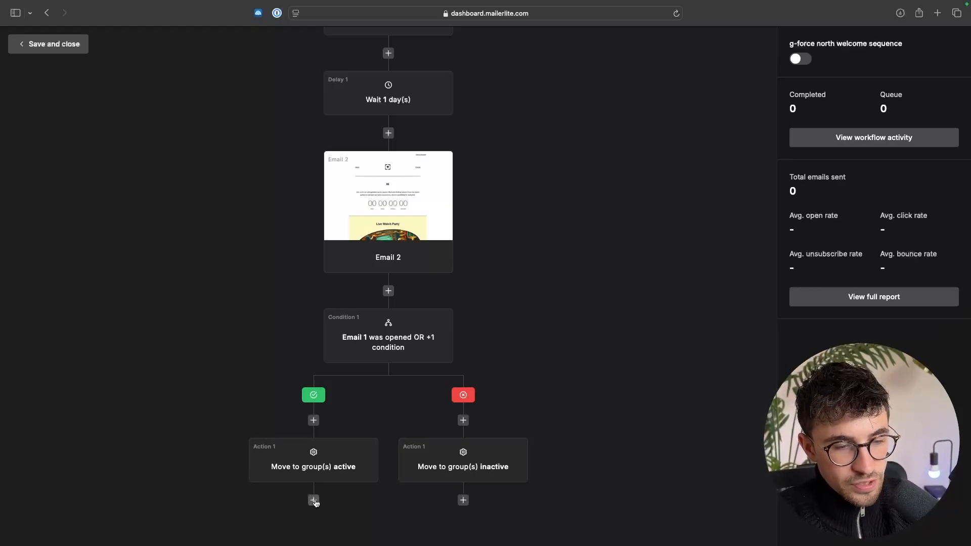
- Add an email step below the "inactive" group action, followed by a condition step beneath that email
click(463, 501)
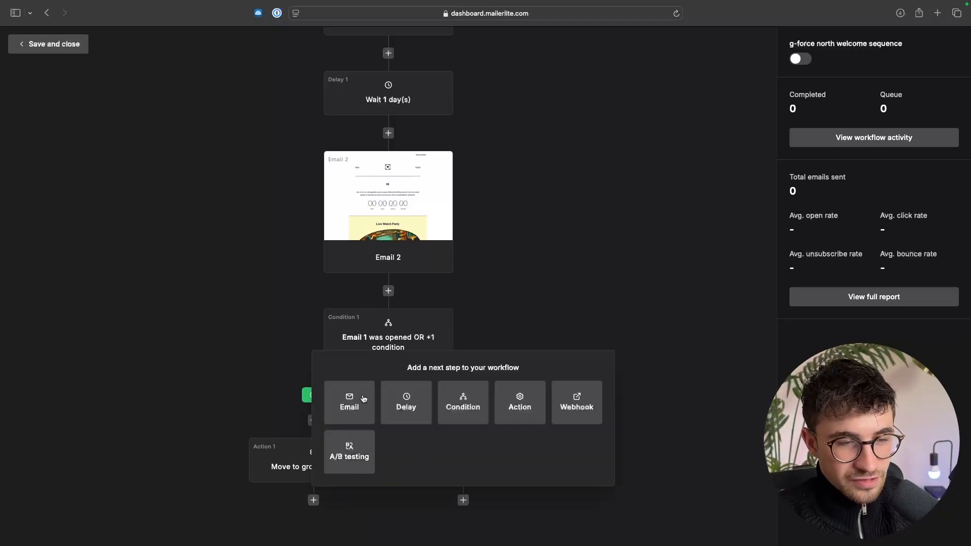
click(373, 383)
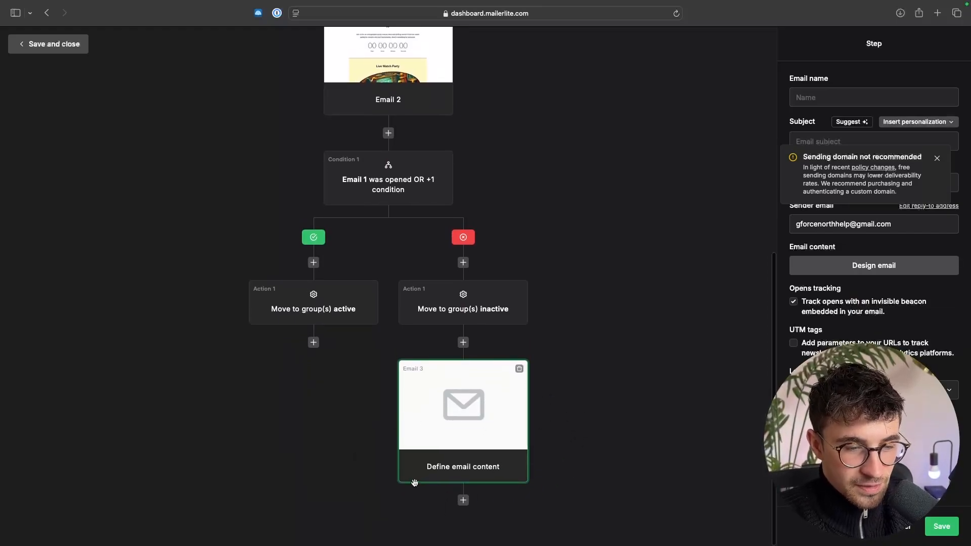
click(463, 500)
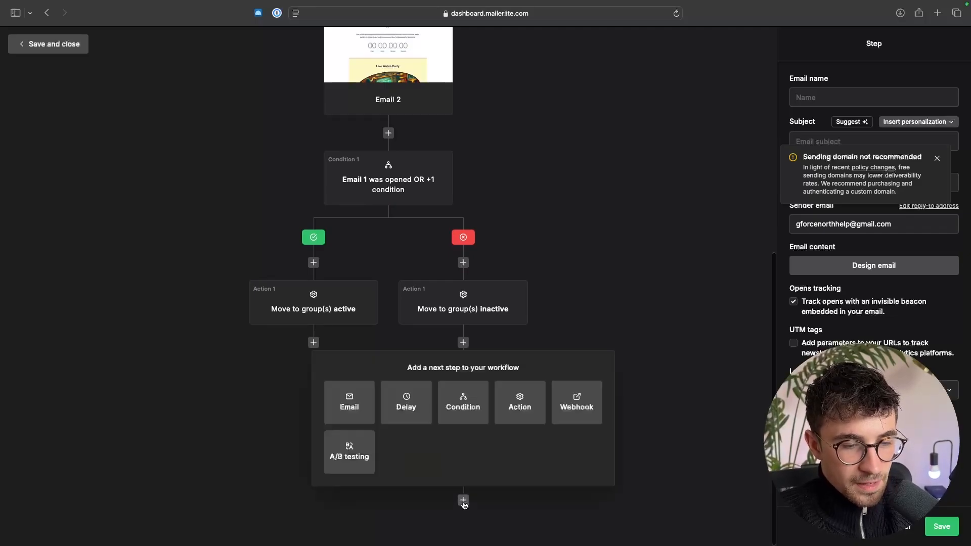
click(472, 412)
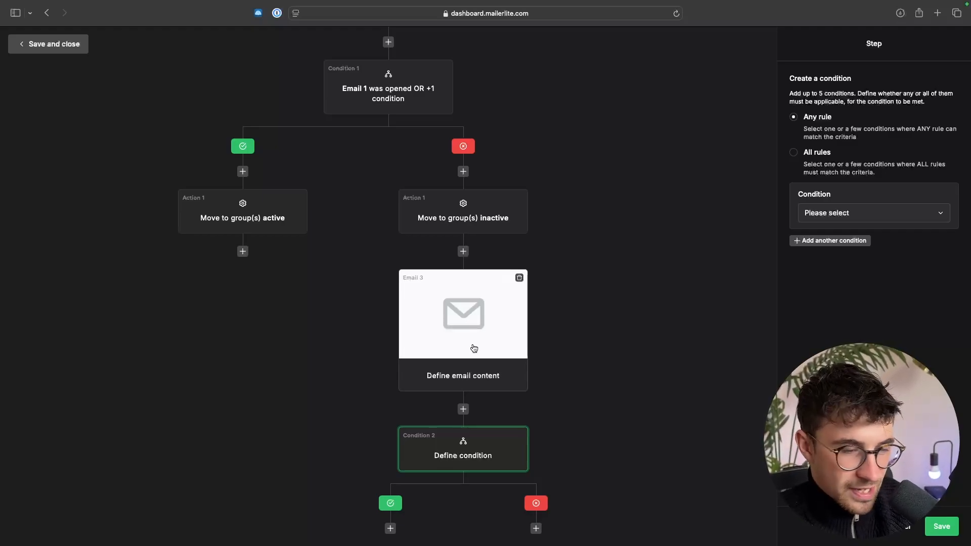
- Set the second condition to workflow activity where Email 2 "had any link clicked", and save it
scroll(474, 347, down, 1)
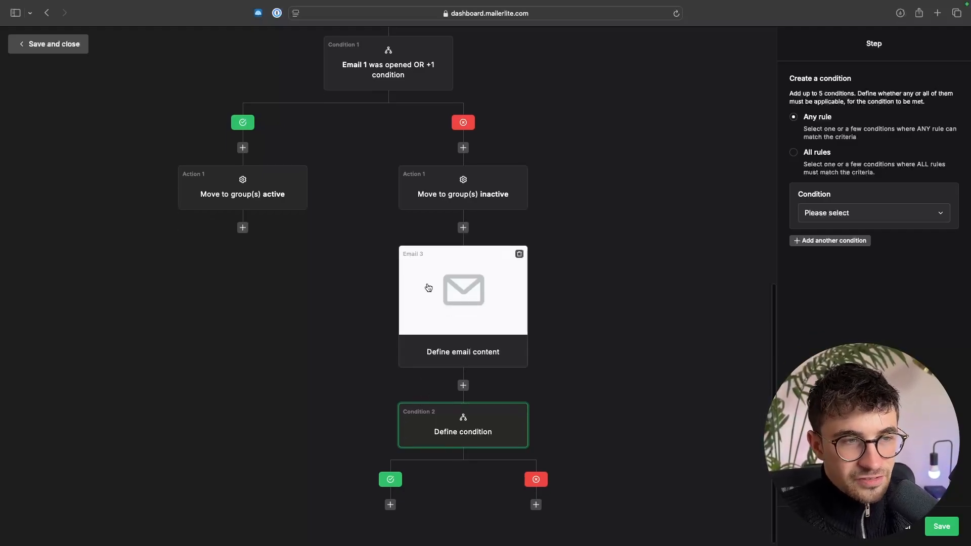
scroll(433, 217, up, 4)
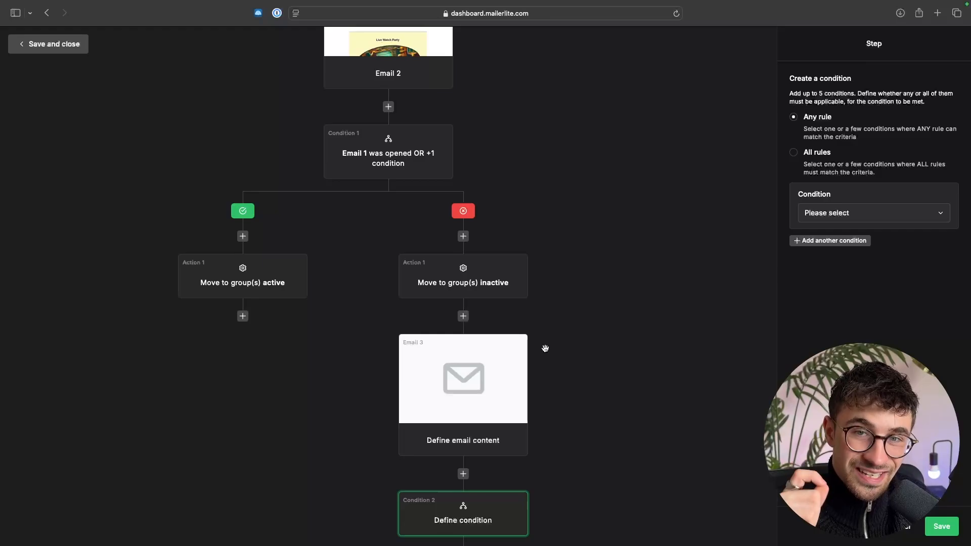
click(847, 213)
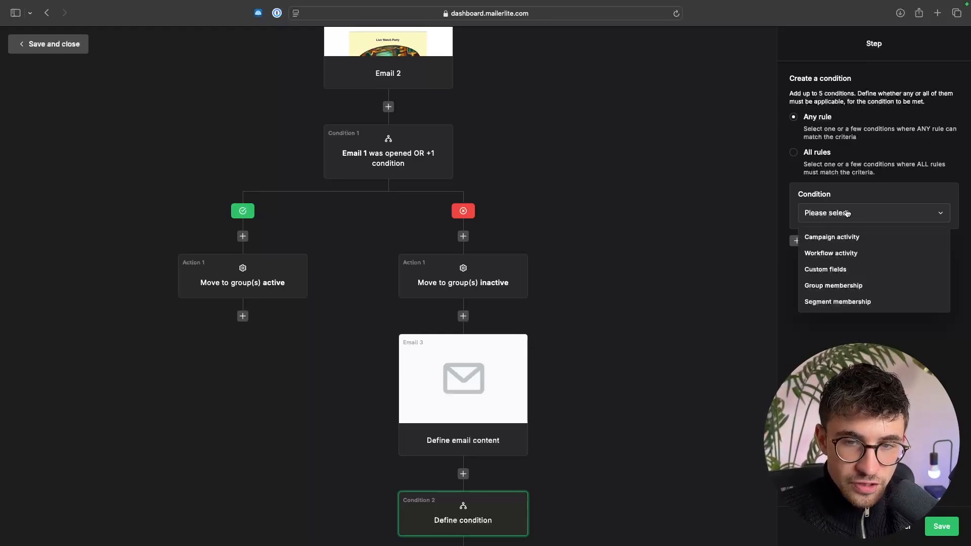
click(840, 252)
click(848, 238)
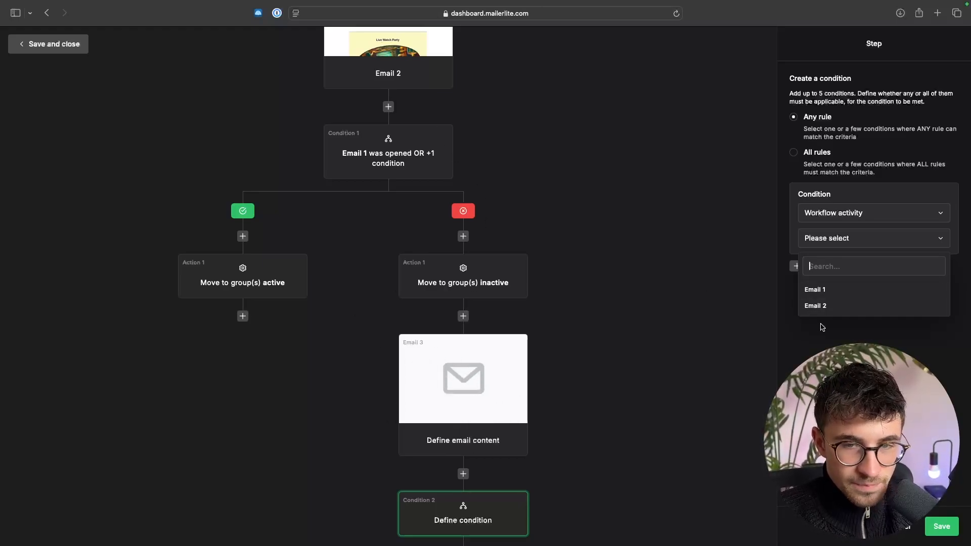
click(835, 309)
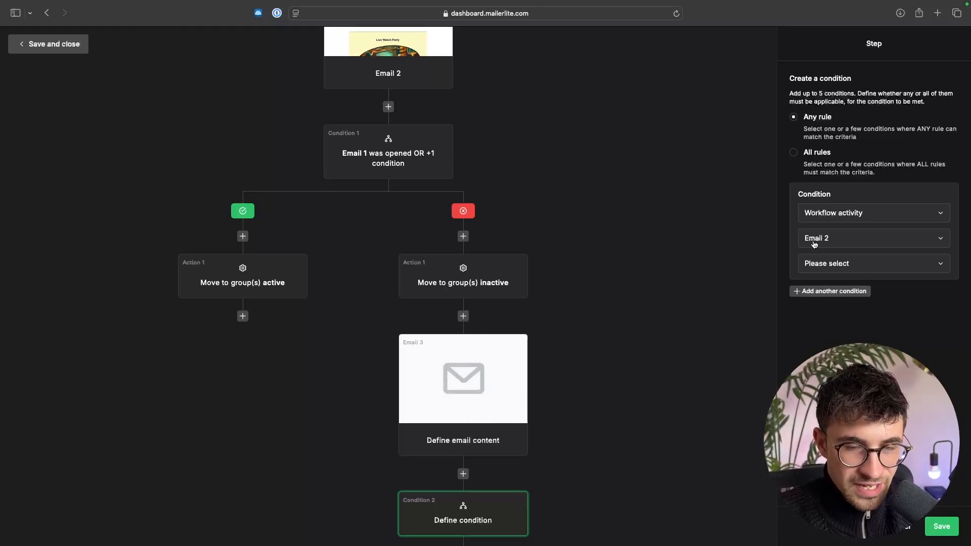
click(834, 267)
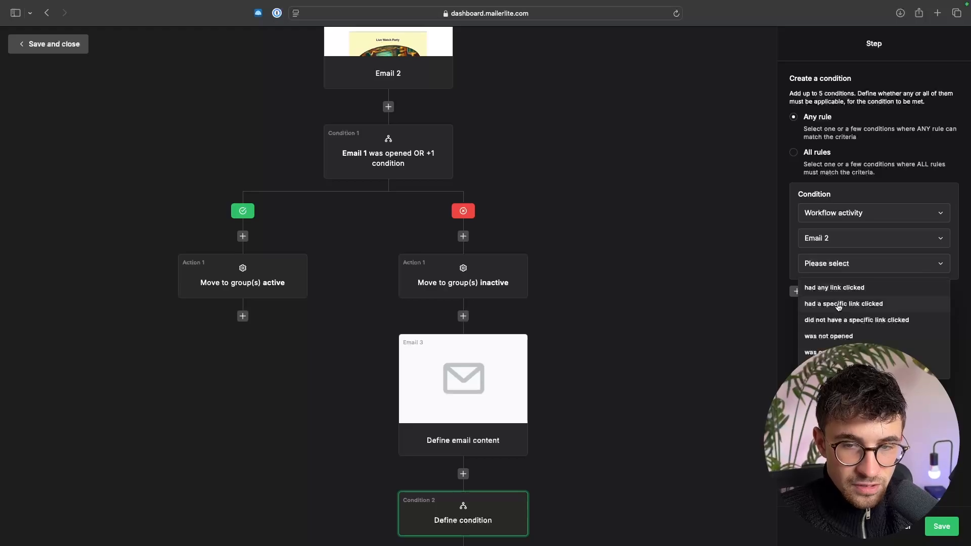
click(820, 288)
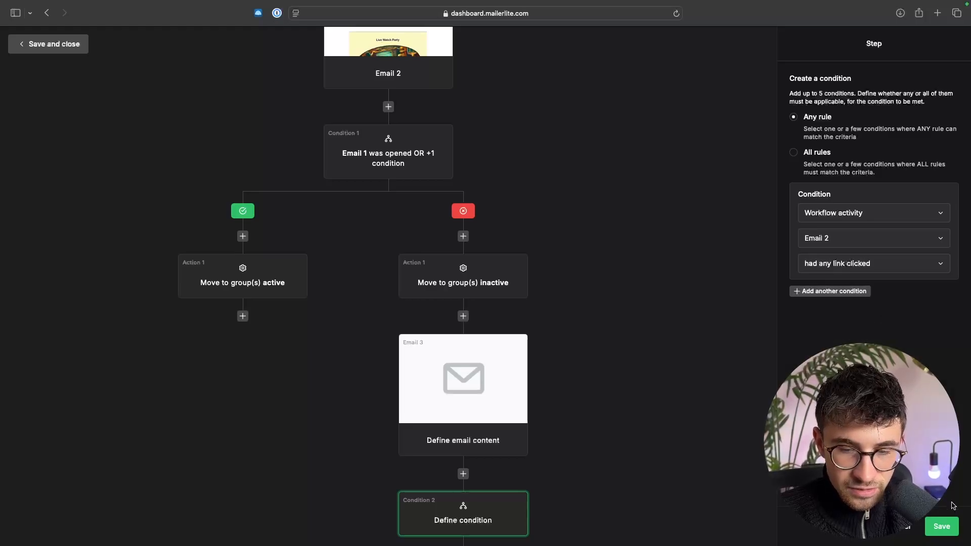
click(942, 526)
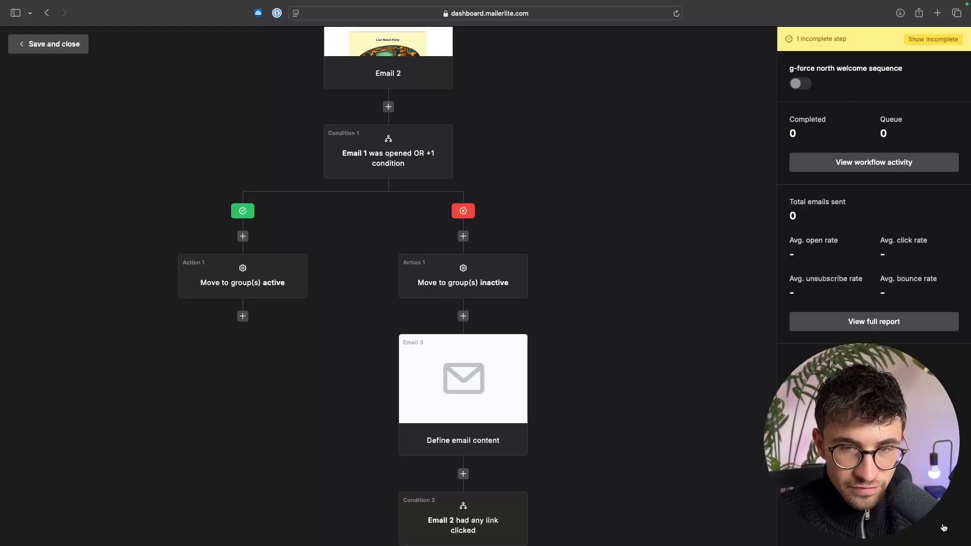
- Add an action step on the second condition's yes branch and set it to "Move to group(s)"
scroll(445, 339, down, 3)
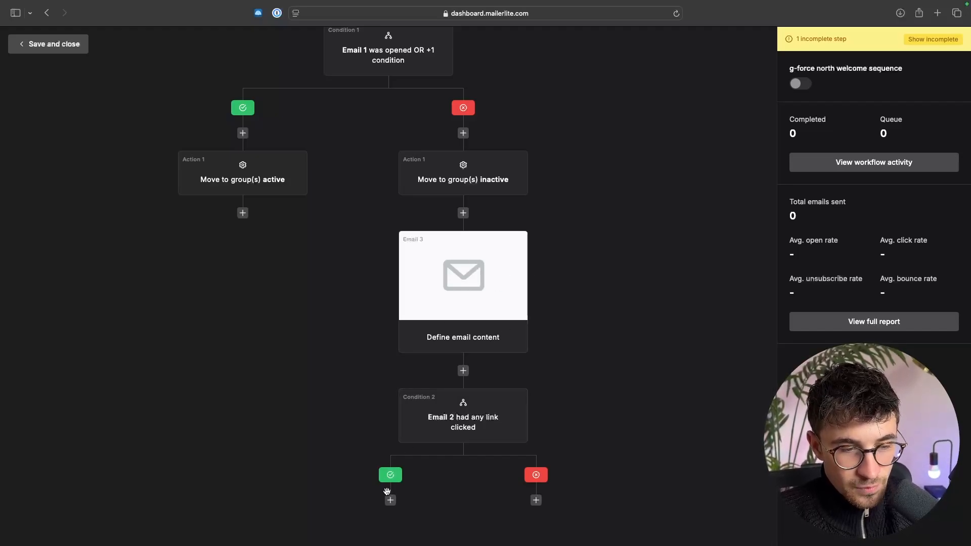
click(390, 500)
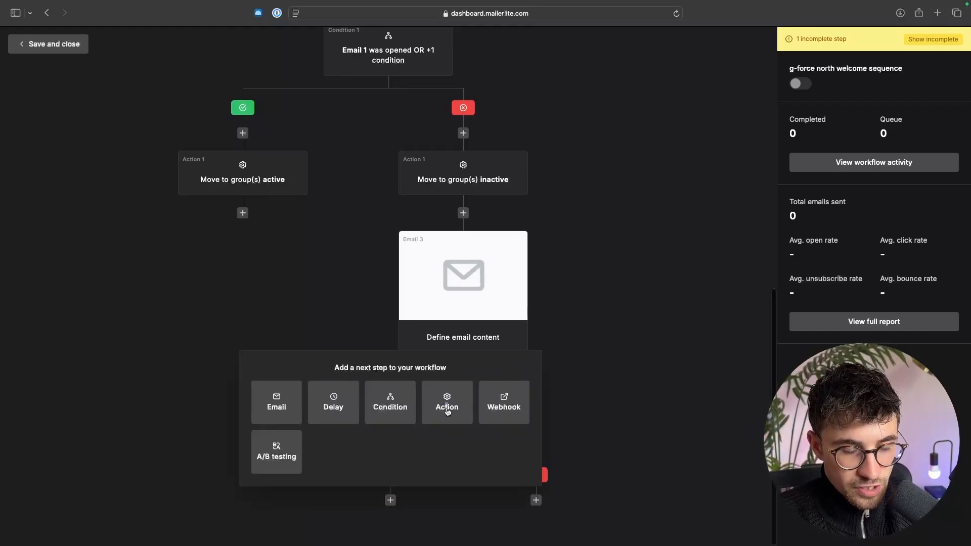
click(447, 410)
scroll(432, 464, down, 3)
click(407, 462)
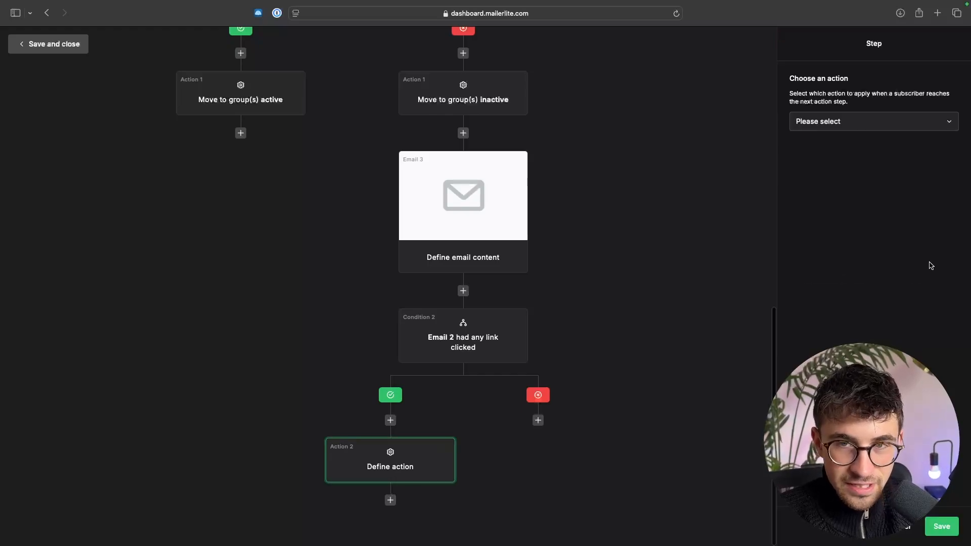
click(877, 130)
click(832, 177)
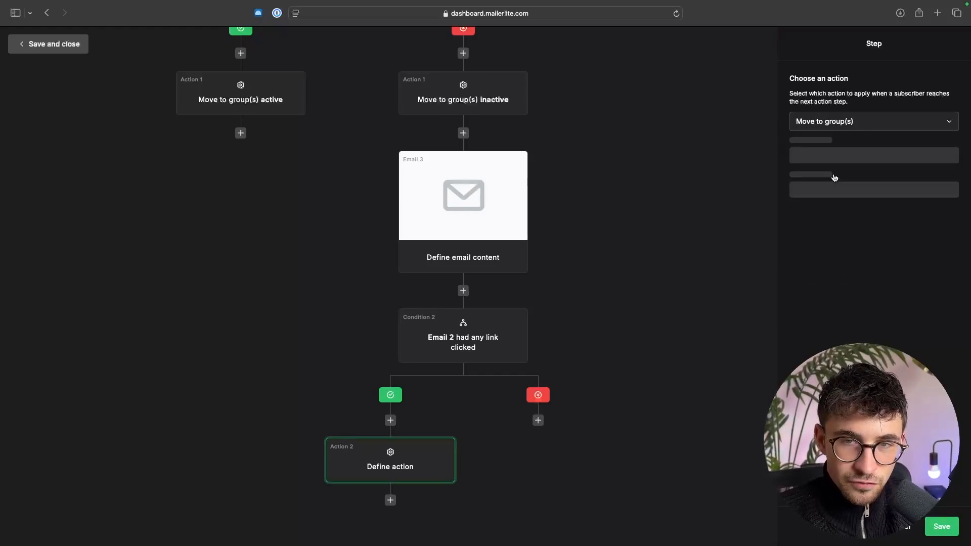
- Set the new action to move subscribers from the group "inactive" to the group "active"
click(840, 161)
click(820, 230)
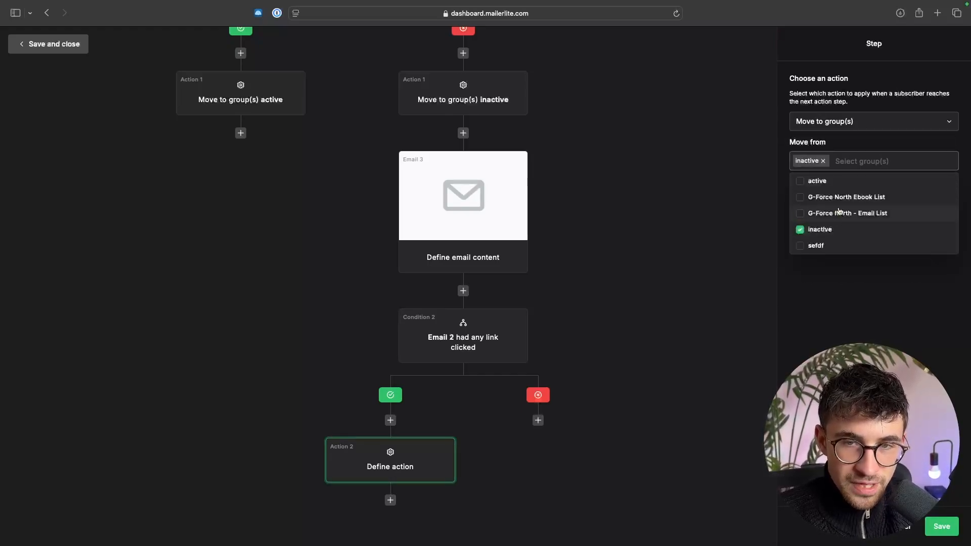
click(852, 260)
click(851, 201)
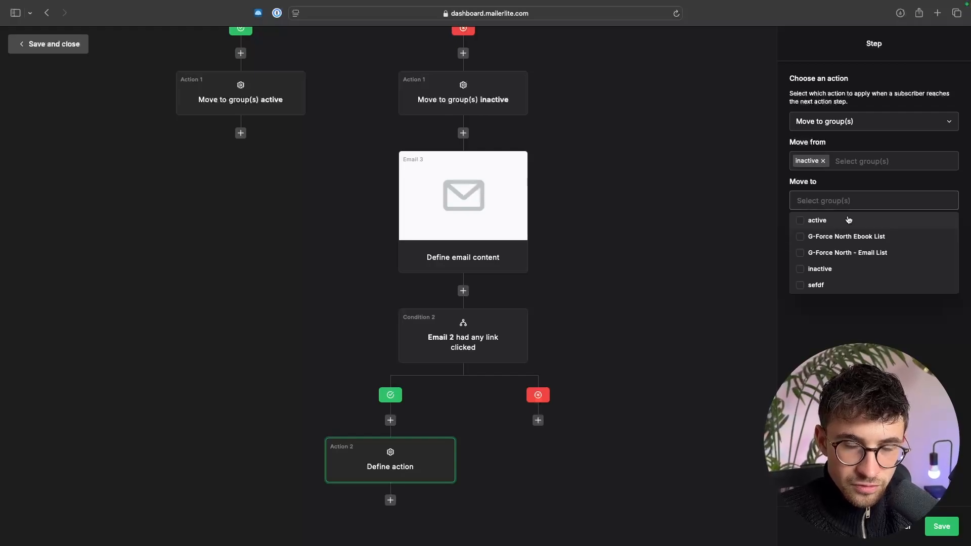
click(848, 220)
click(815, 301)
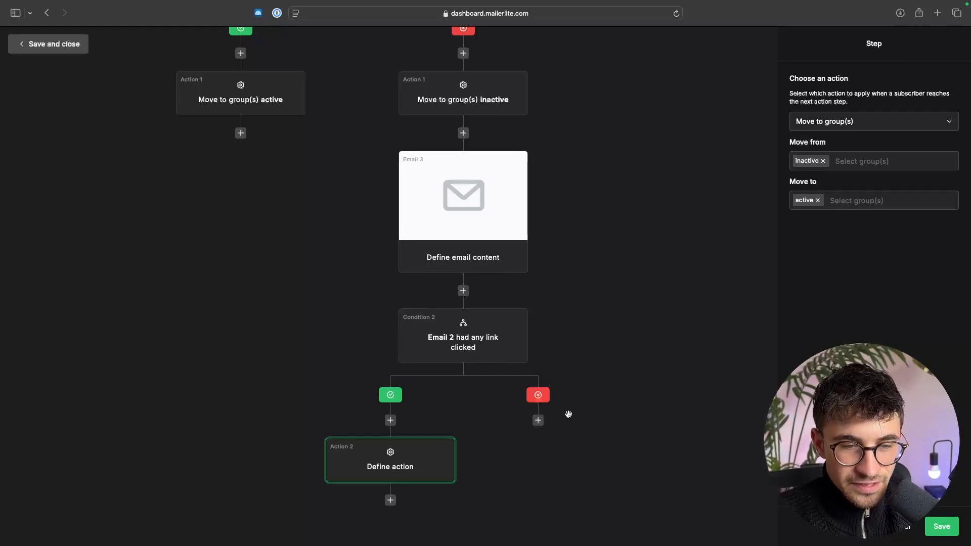
- Add a delay step on the second condition's no branch and set its wait to 1 week
click(538, 421)
click(496, 334)
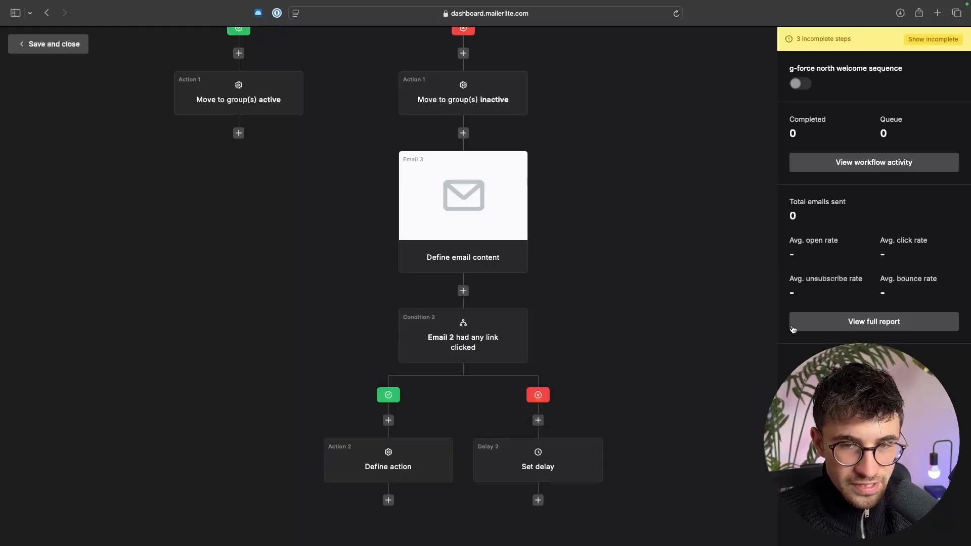
click(563, 455)
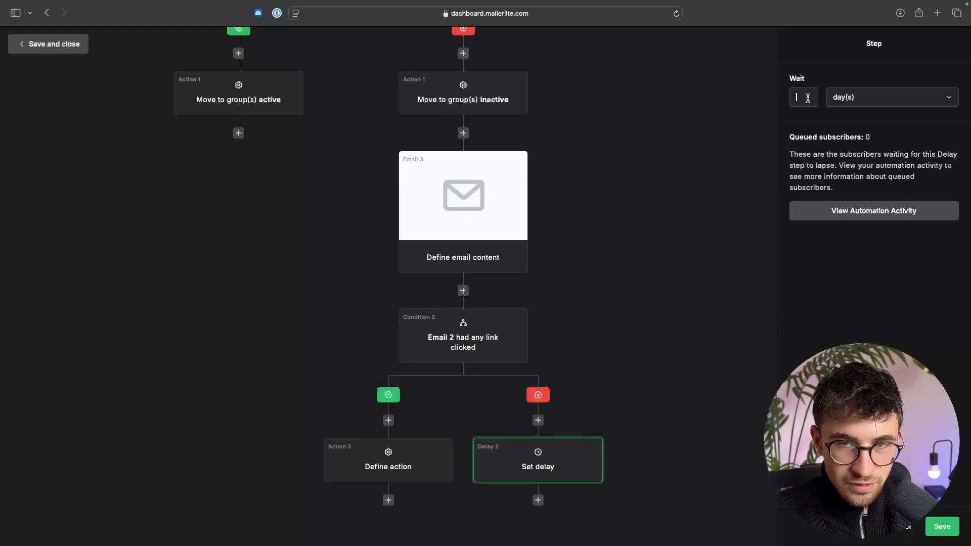
click(865, 99)
click(852, 167)
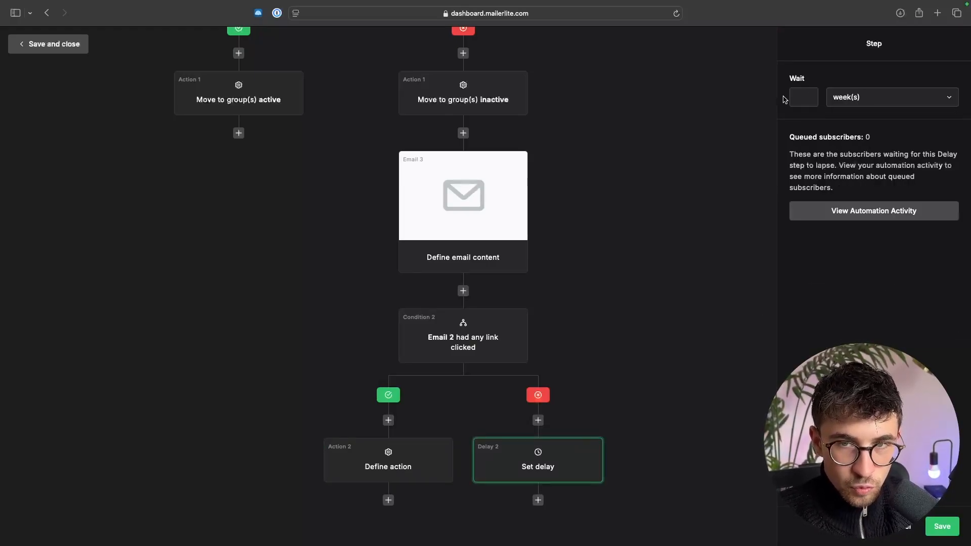
text(1)
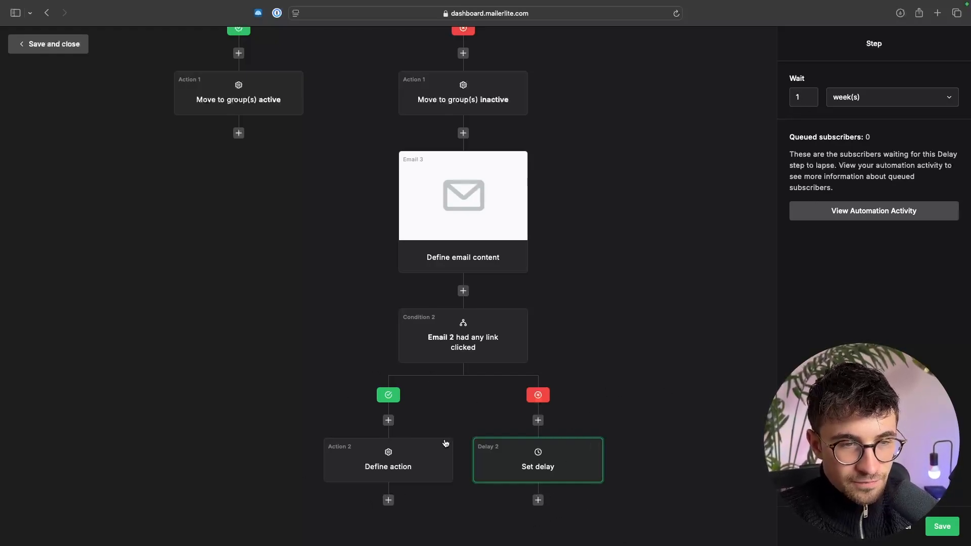
- Add an email, a delay and another email in sequence below the "active" group action
scroll(445, 443, up, 5)
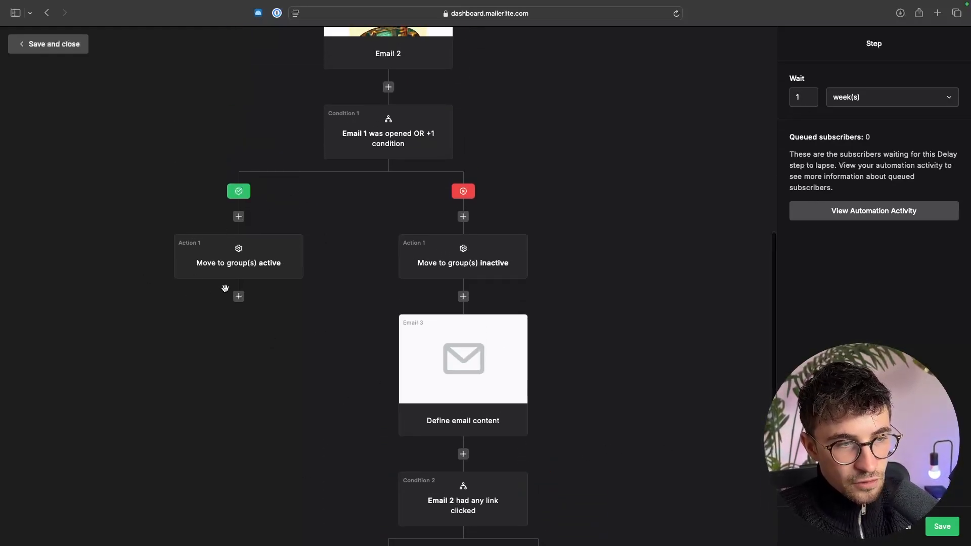
click(238, 296)
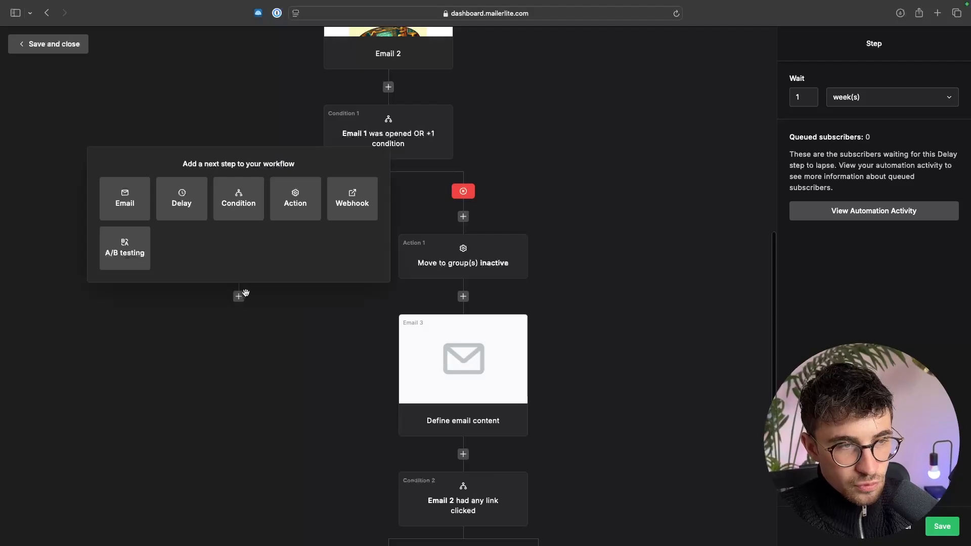
click(126, 216)
click(238, 454)
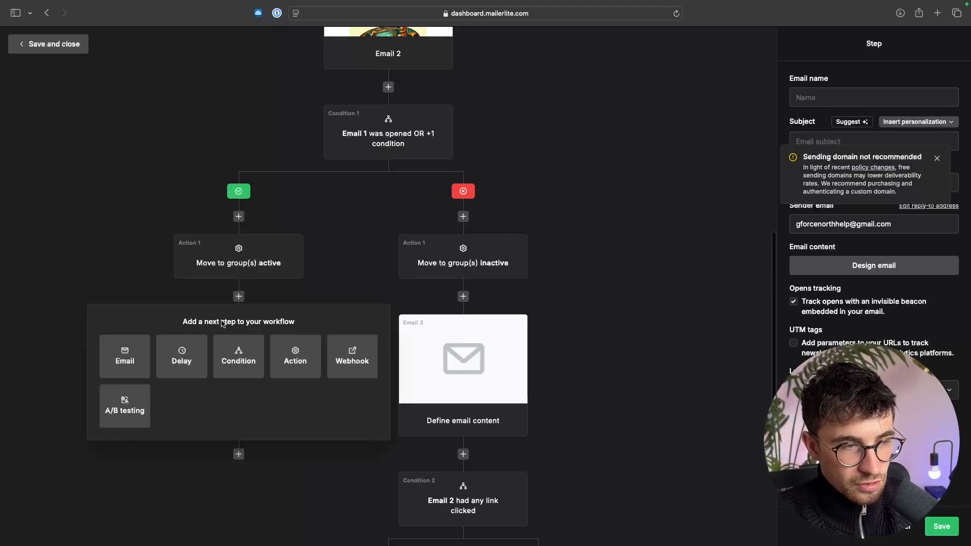
scroll(174, 379, down, 2)
click(182, 266)
click(238, 443)
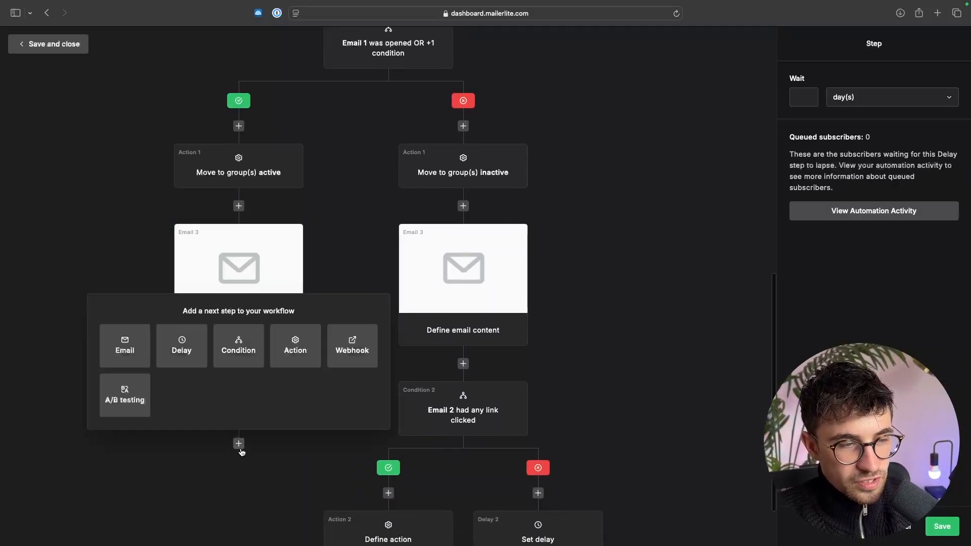
click(142, 355)
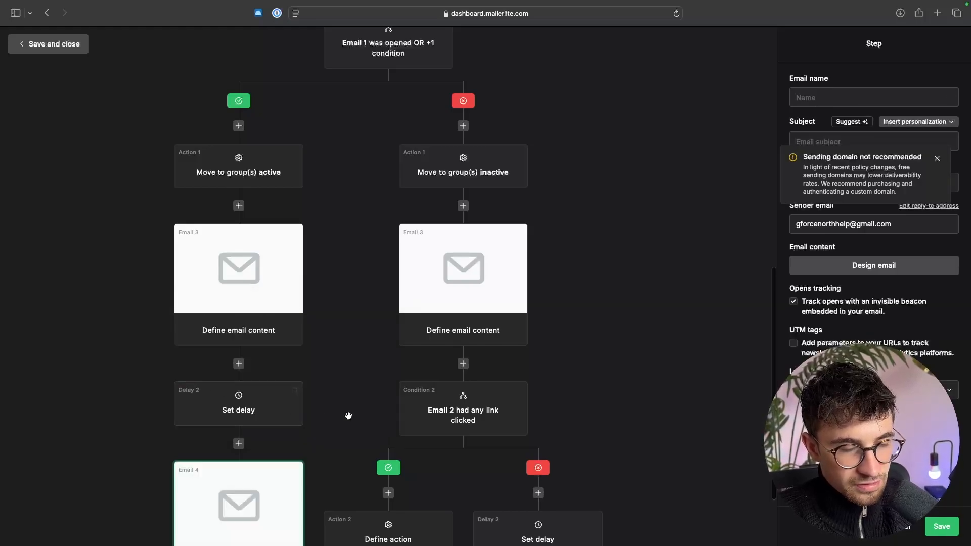